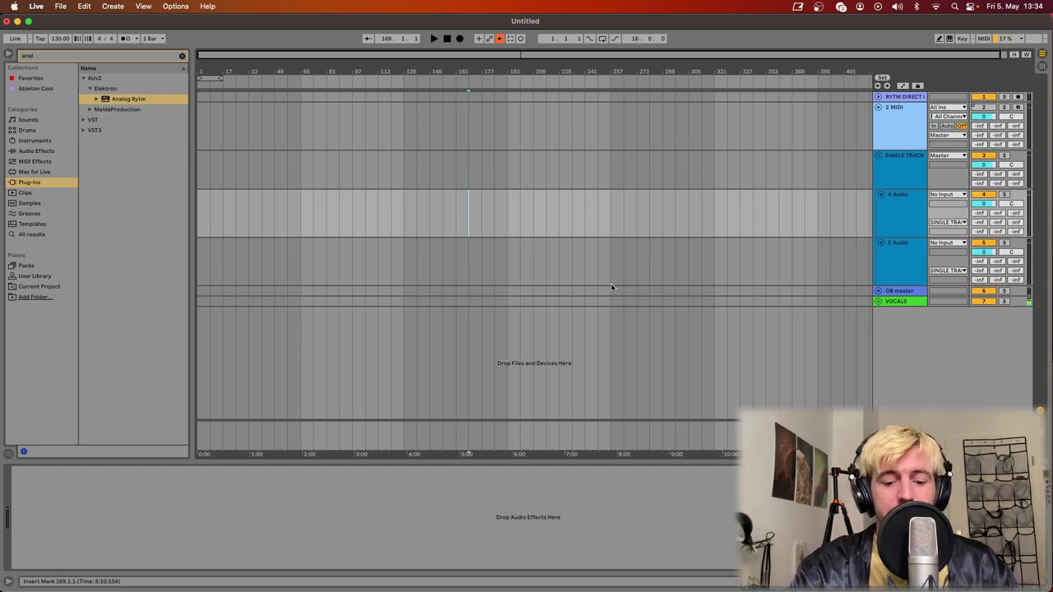
Check the MIDI and sync preferences, then briefly launch and quit Elektron Transfer.
key("super+comma")
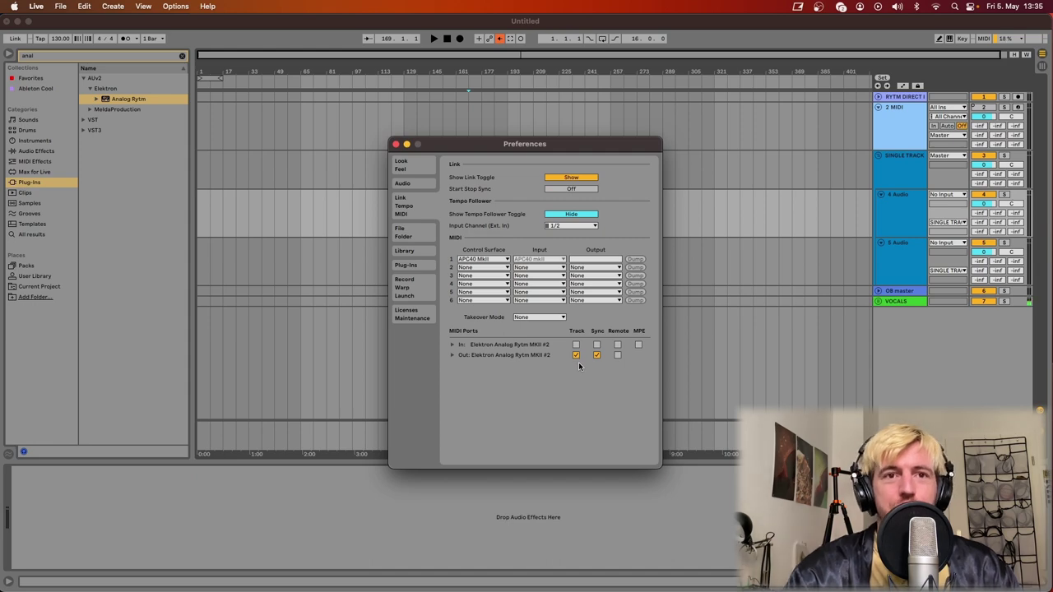
left_click(395, 144)
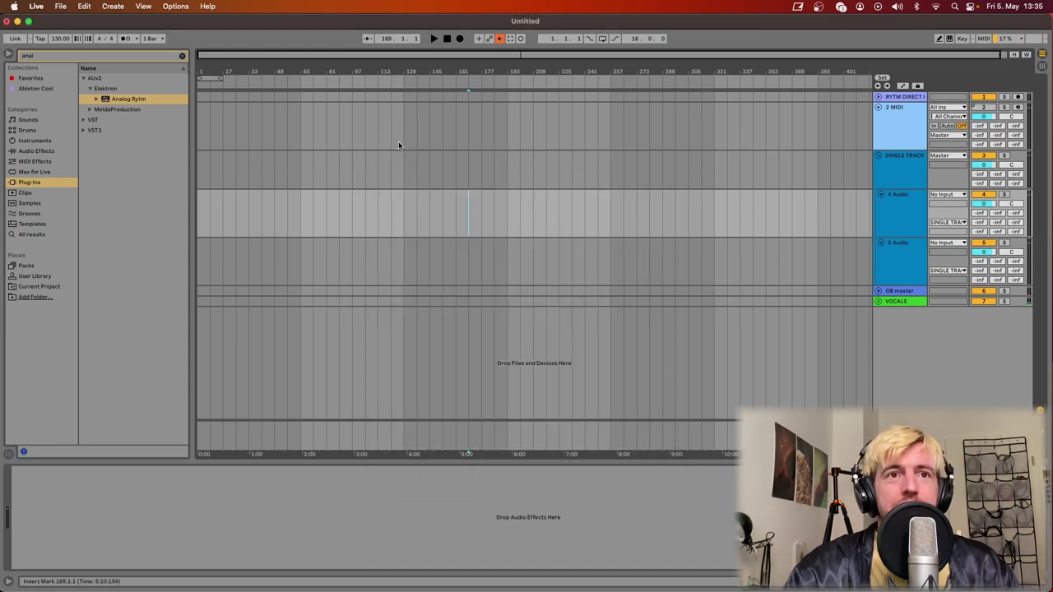
key("F4")
type("tr")
left_click(476, 63)
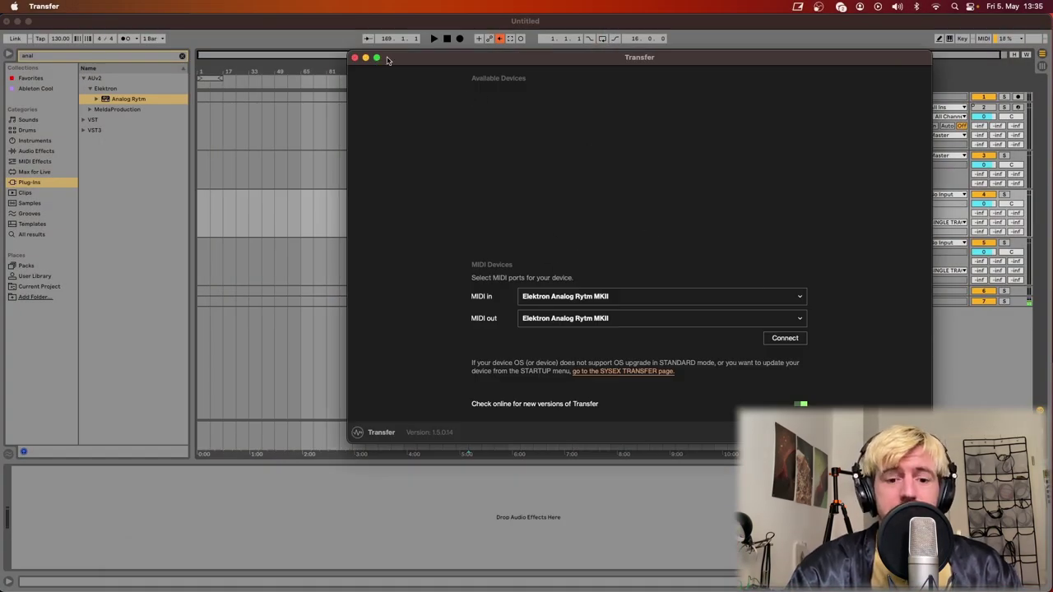
key("super+q")
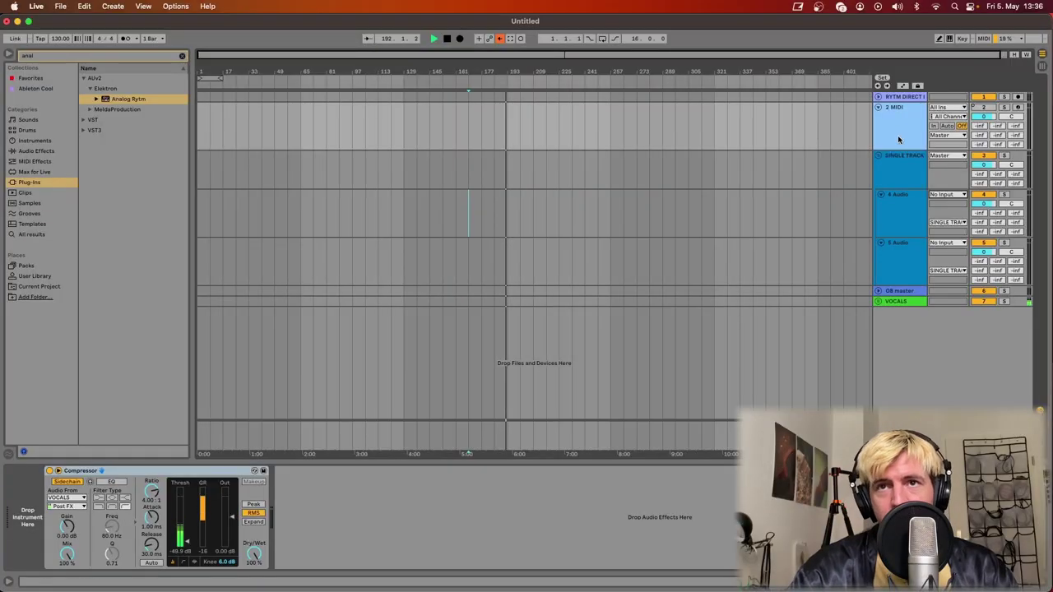
Load the Analog Rytm Overbridge plugin onto track 2 and deactivate that track.
left_click_drag(110, 100, 27, 516)
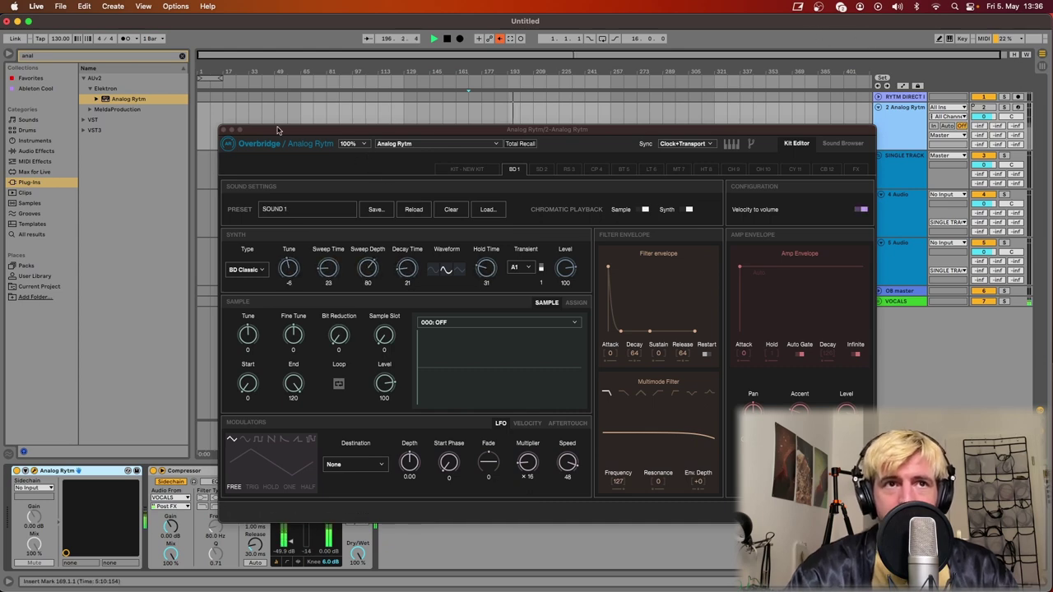
left_click(224, 132)
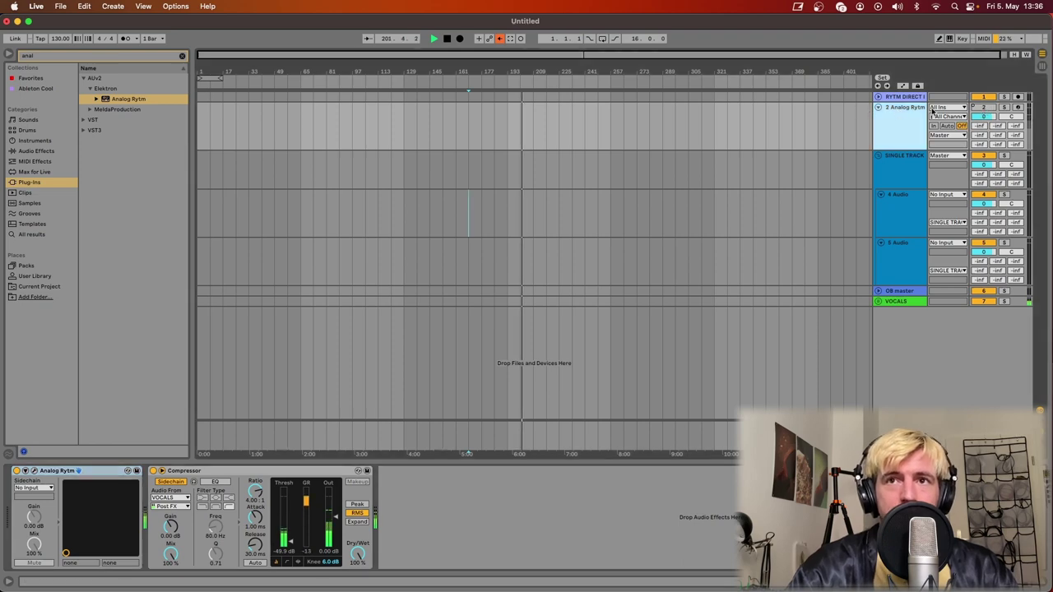
left_click(983, 108)
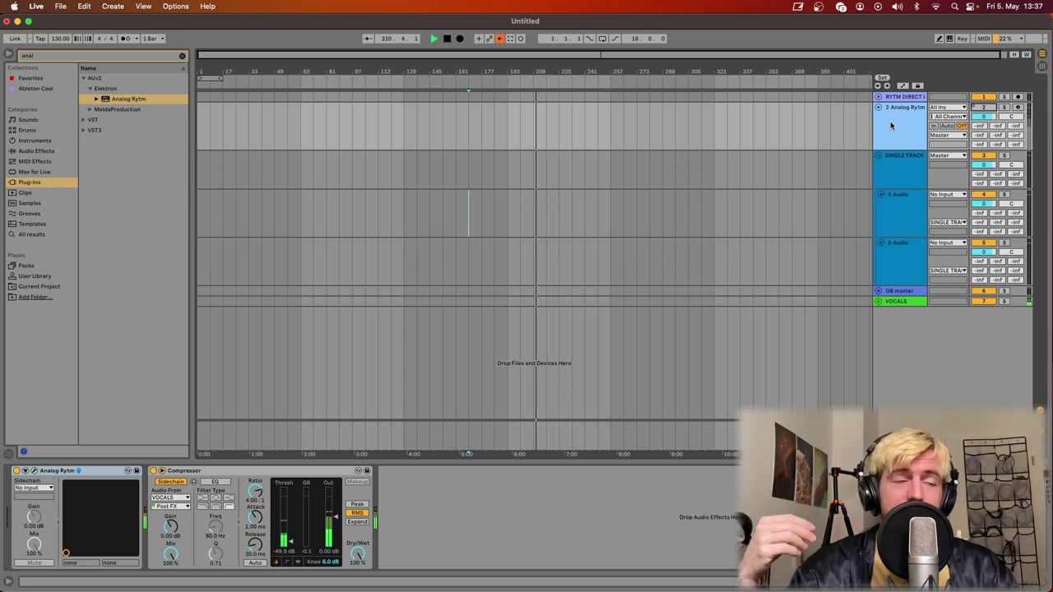
Feed 4 Audio from 2-Analog Rytm's BD 1 channel with monitoring set to In.
left_click(897, 168)
left_click(900, 208)
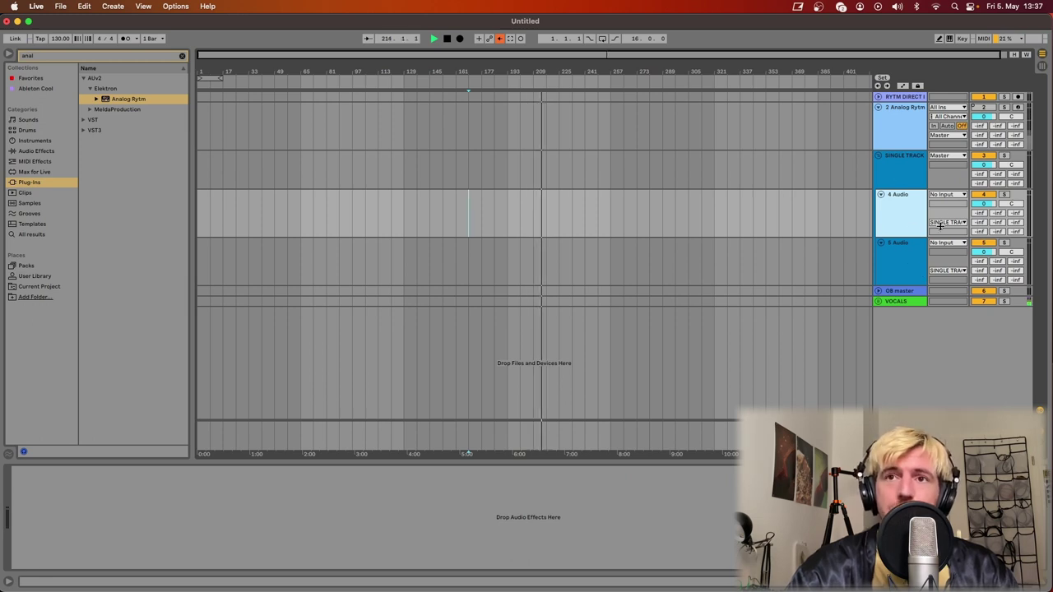
left_click(945, 196)
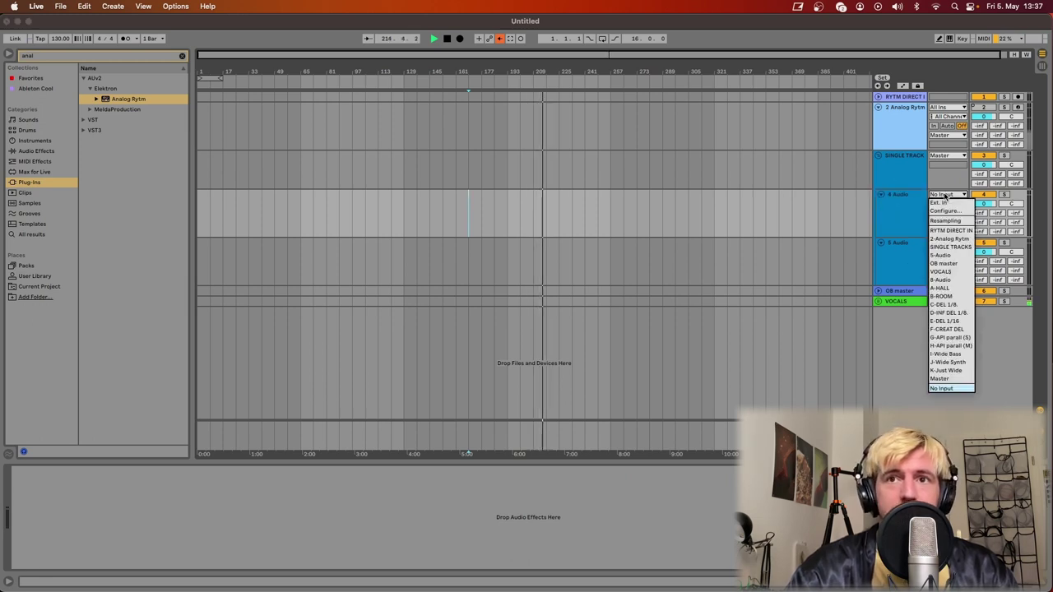
left_click(951, 240)
left_click(913, 123)
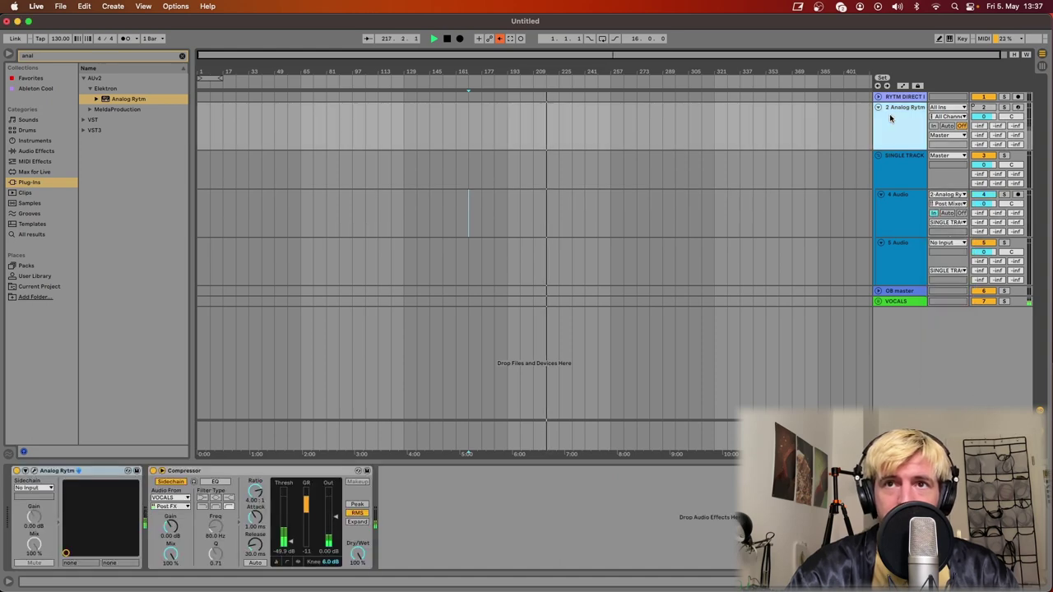
left_click(951, 203)
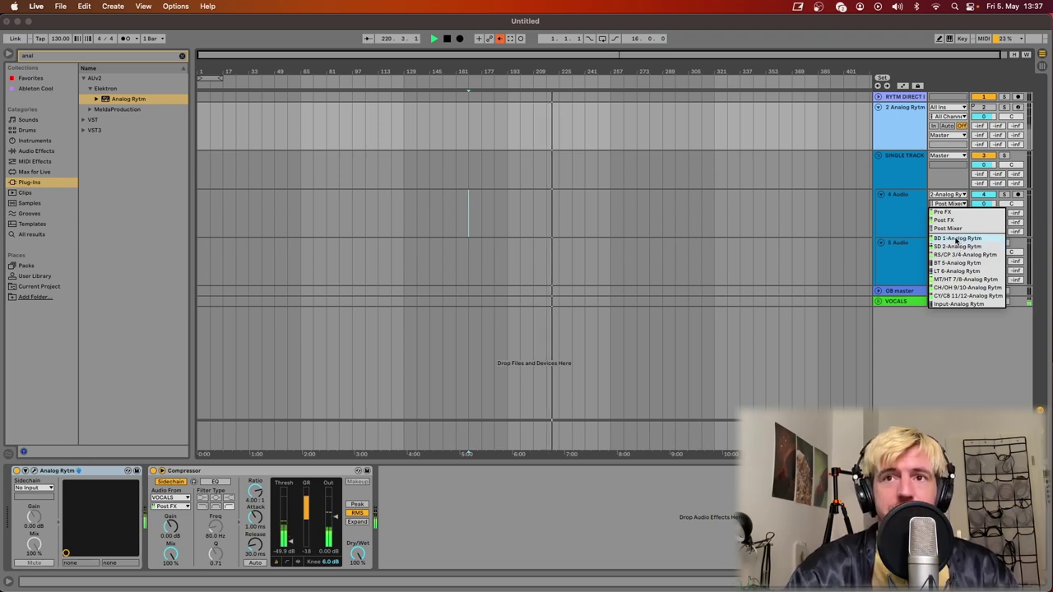
left_click(957, 238)
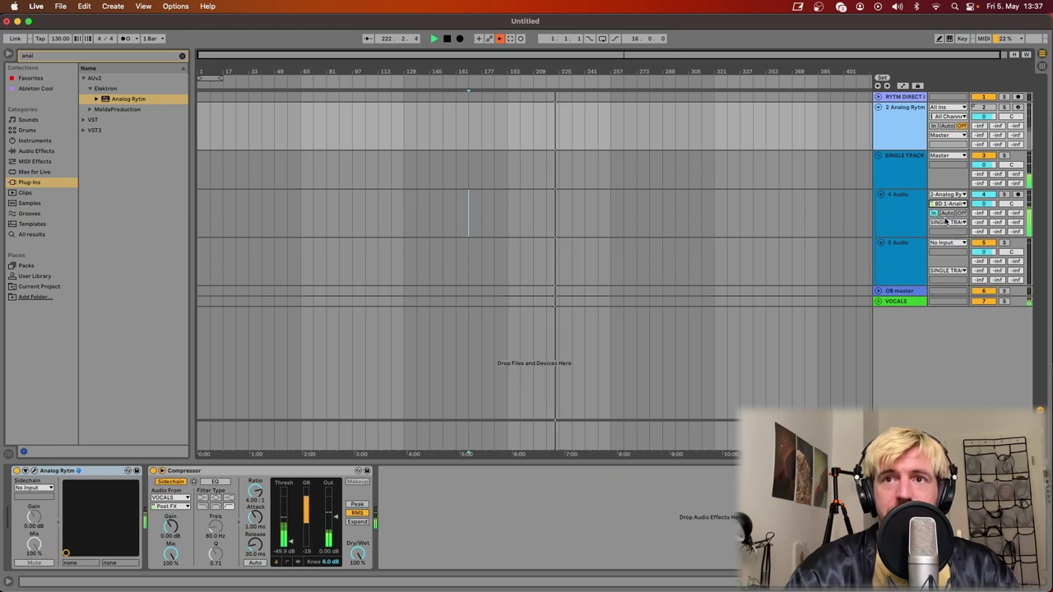
left_click(938, 213)
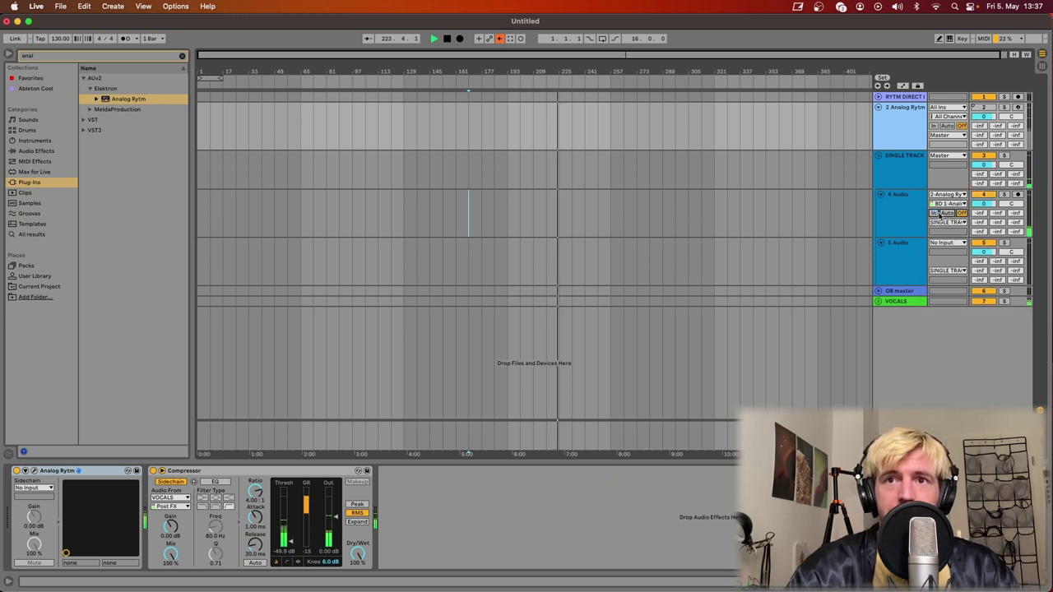
left_click(934, 213)
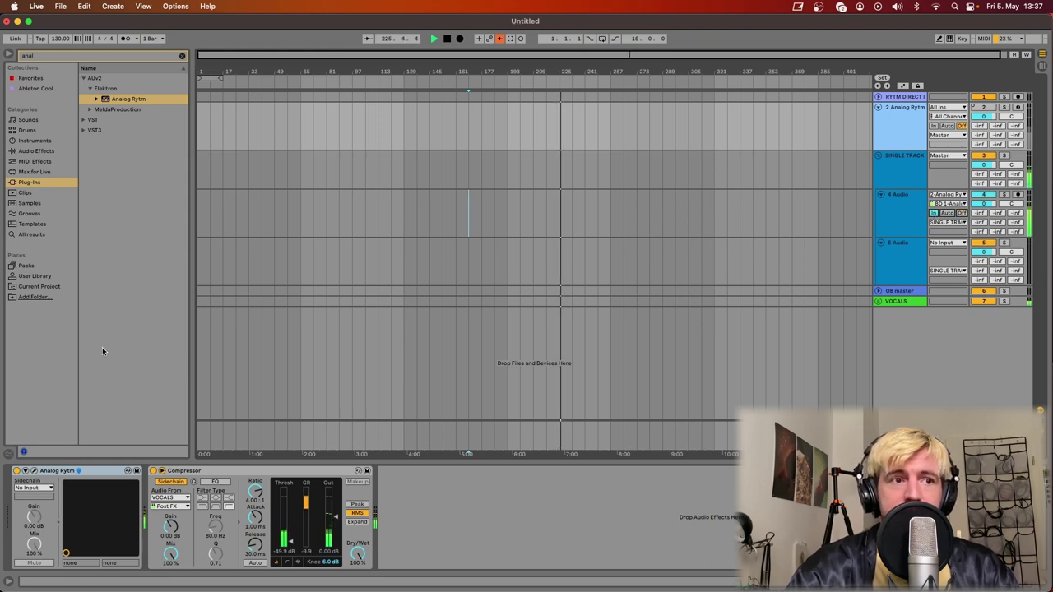
left_click(34, 471)
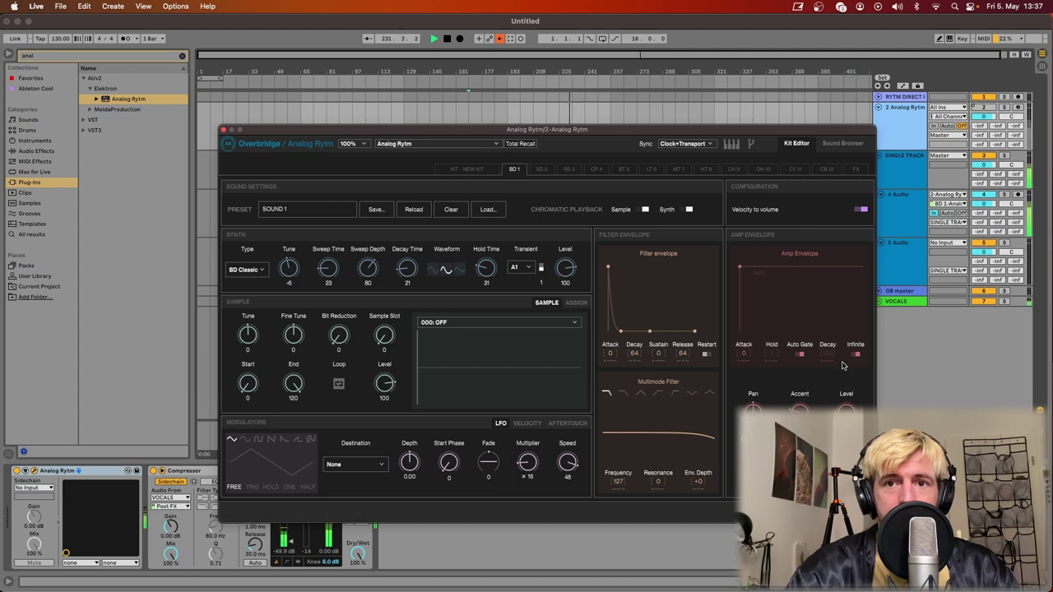
left_click(223, 130)
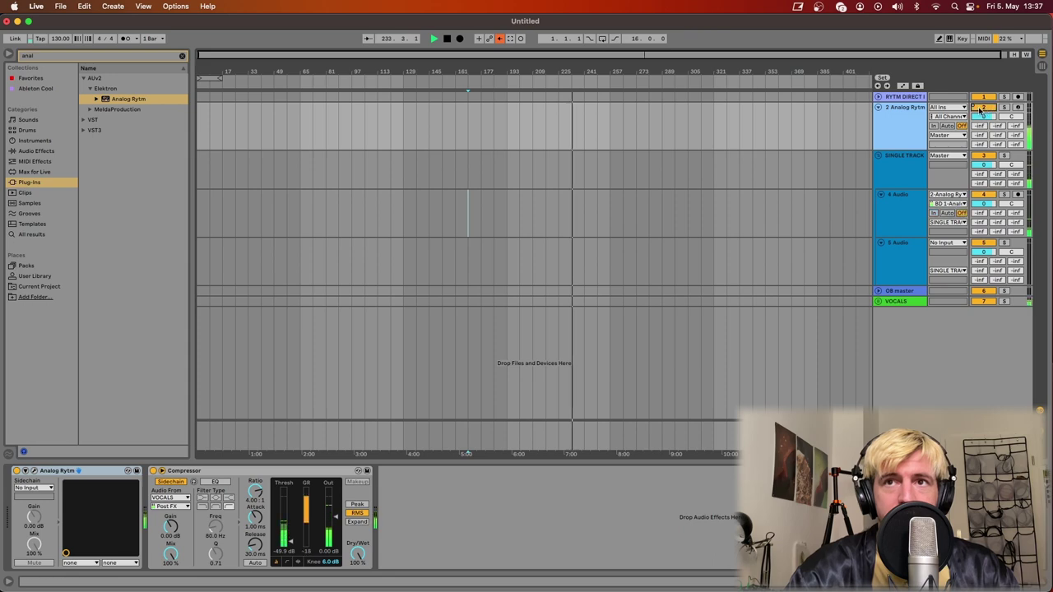
left_click(33, 471)
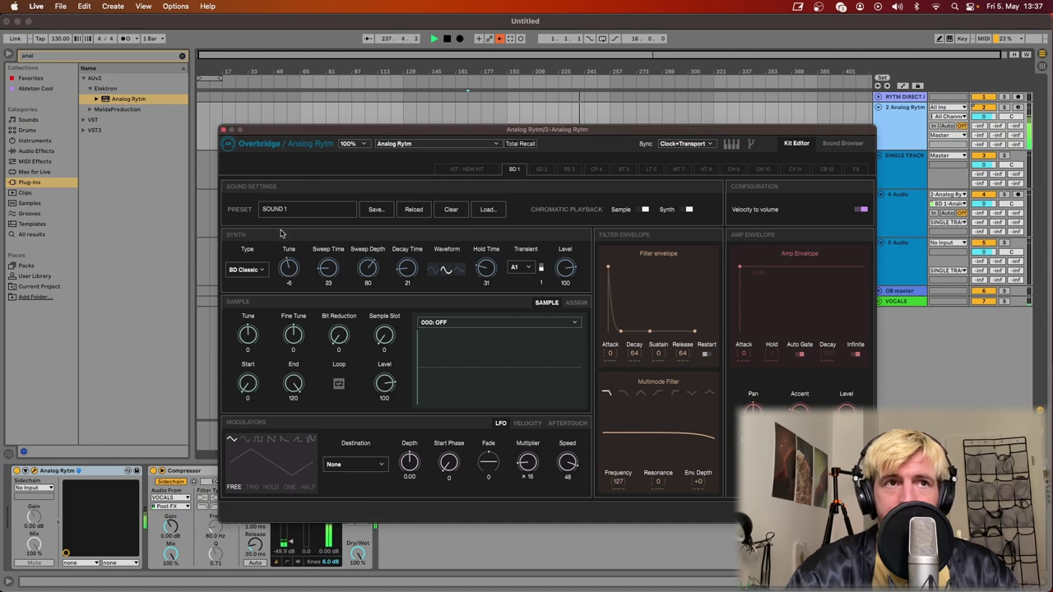
left_click(223, 131)
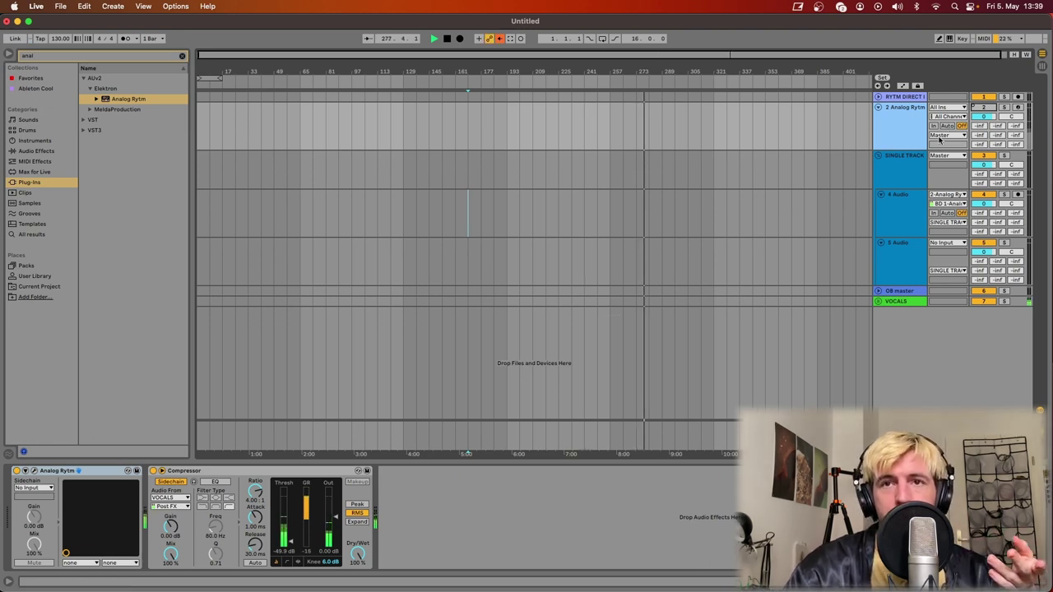
Select the 2 Analog Rytm track and turn its Track Activator back on.
left_click(896, 216)
left_click(899, 245)
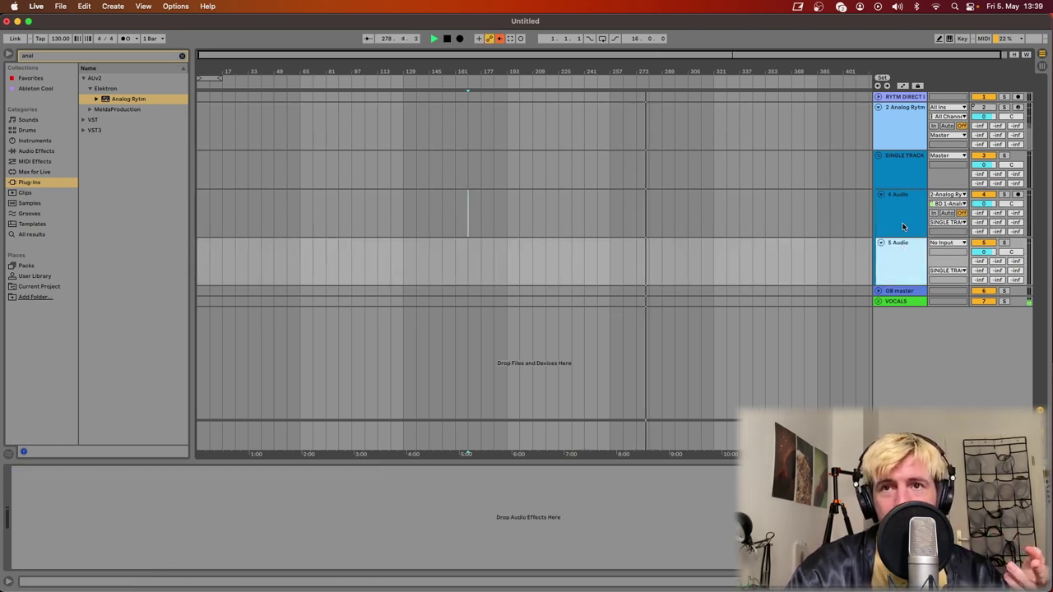
left_click(895, 226)
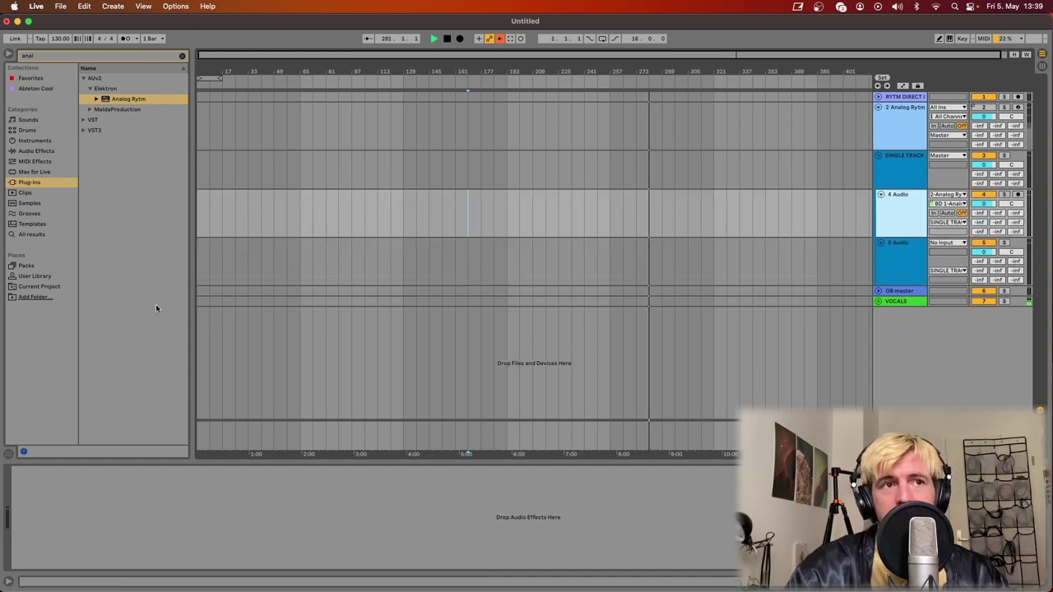
left_click(905, 273)
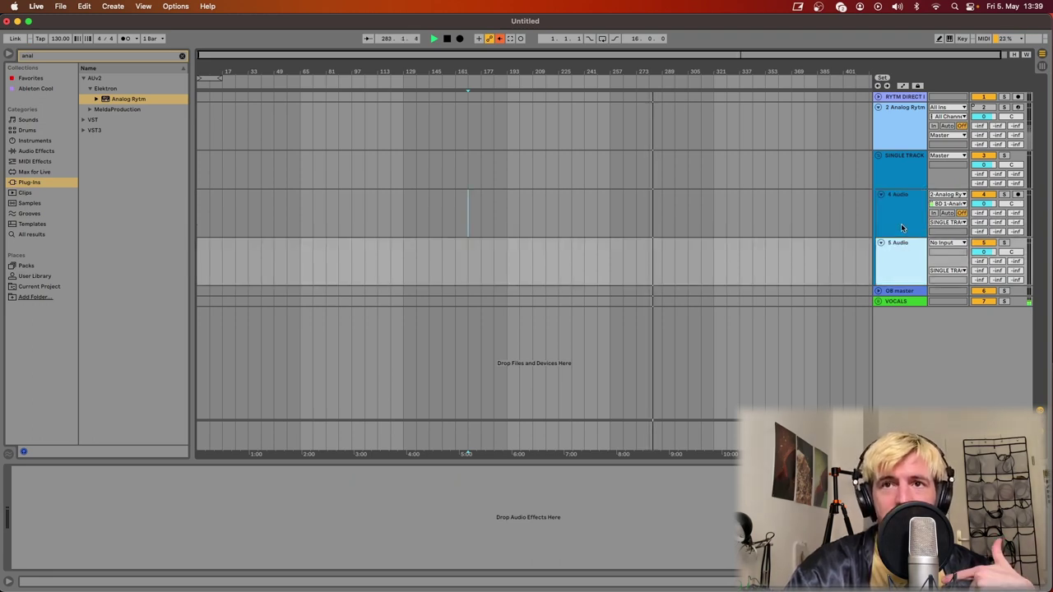
left_click(900, 226)
left_click(905, 263)
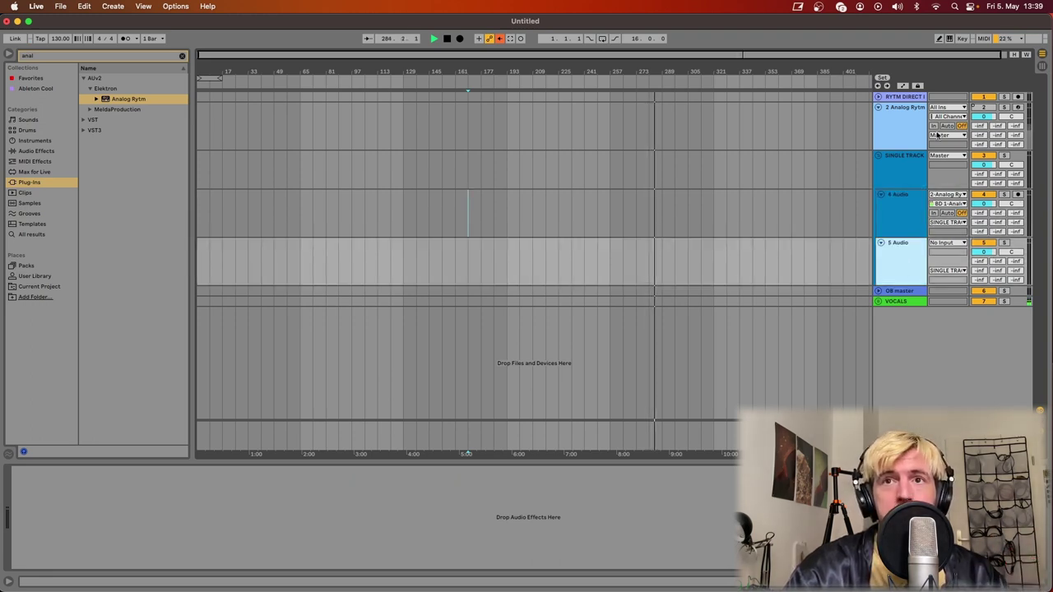
left_click(905, 118)
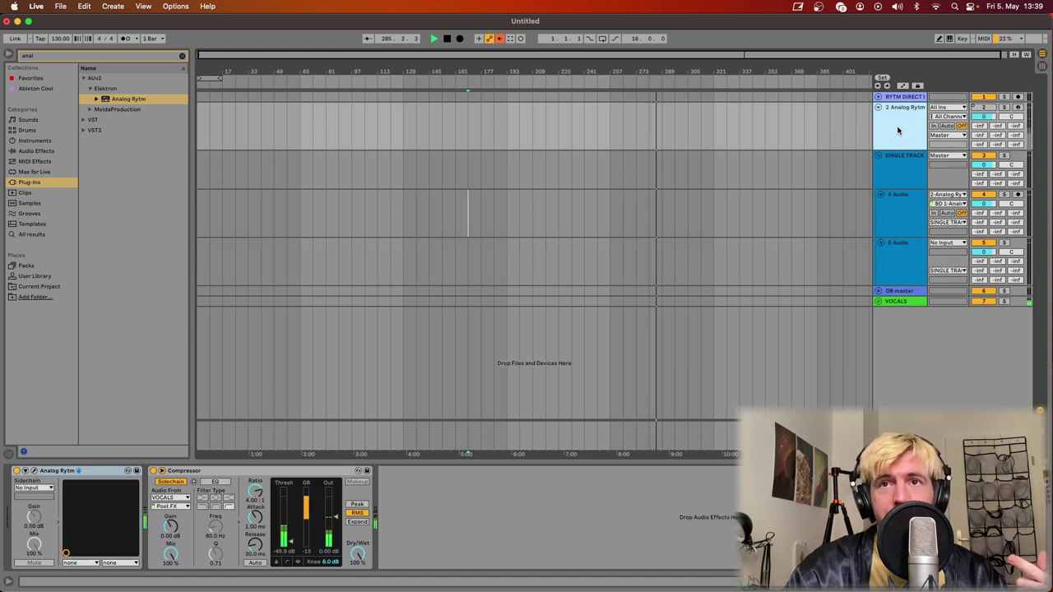
left_click(984, 107)
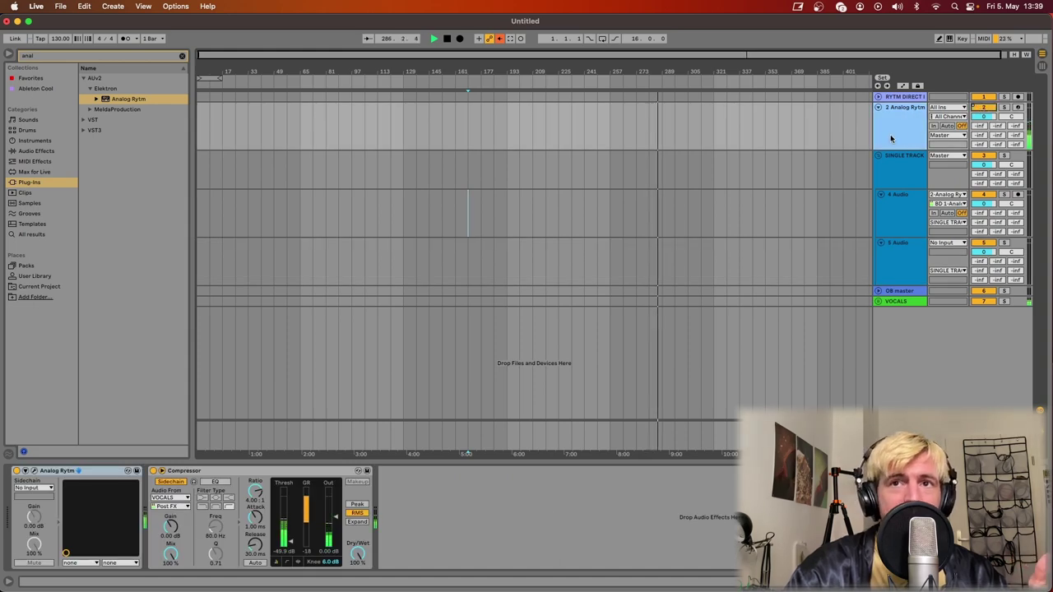
Reopen the Analog Rytm editor, start arrangement recording, and show automation lanes.
left_click(33, 470)
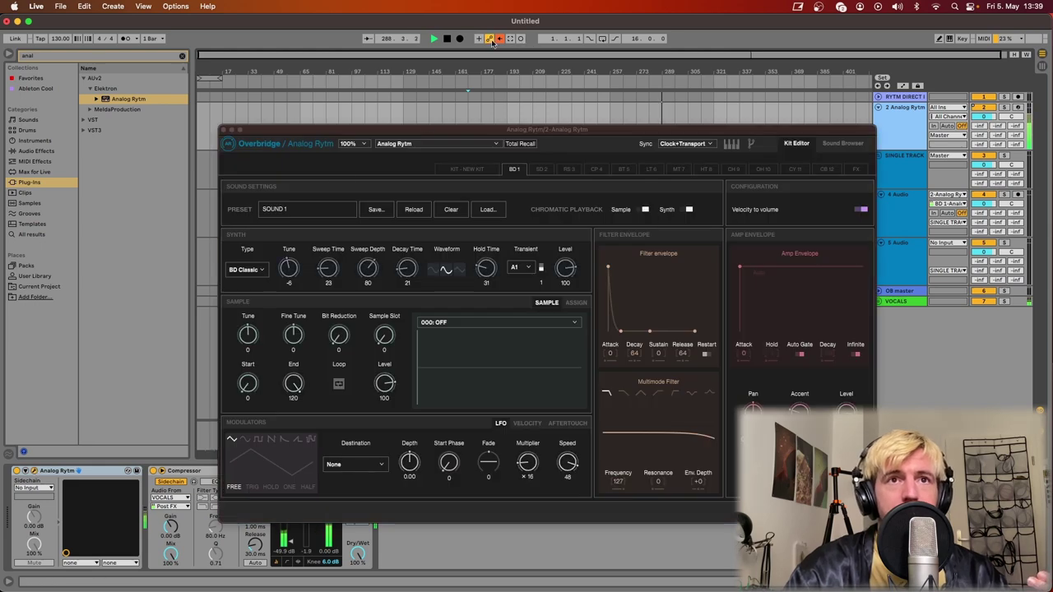
left_click(459, 39)
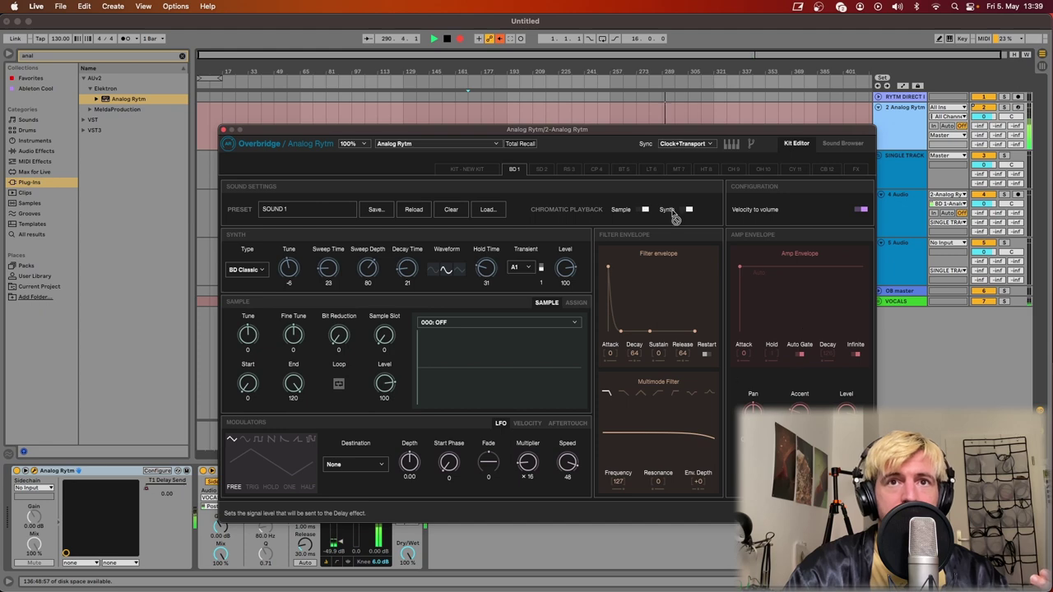
left_click_drag(643, 130, 641, 273)
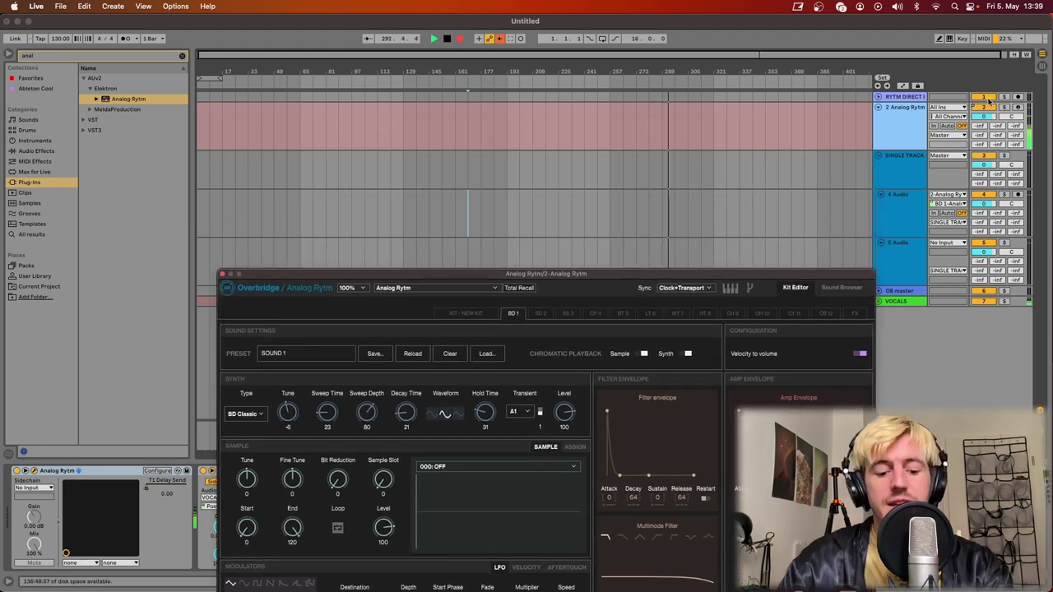
key("a")
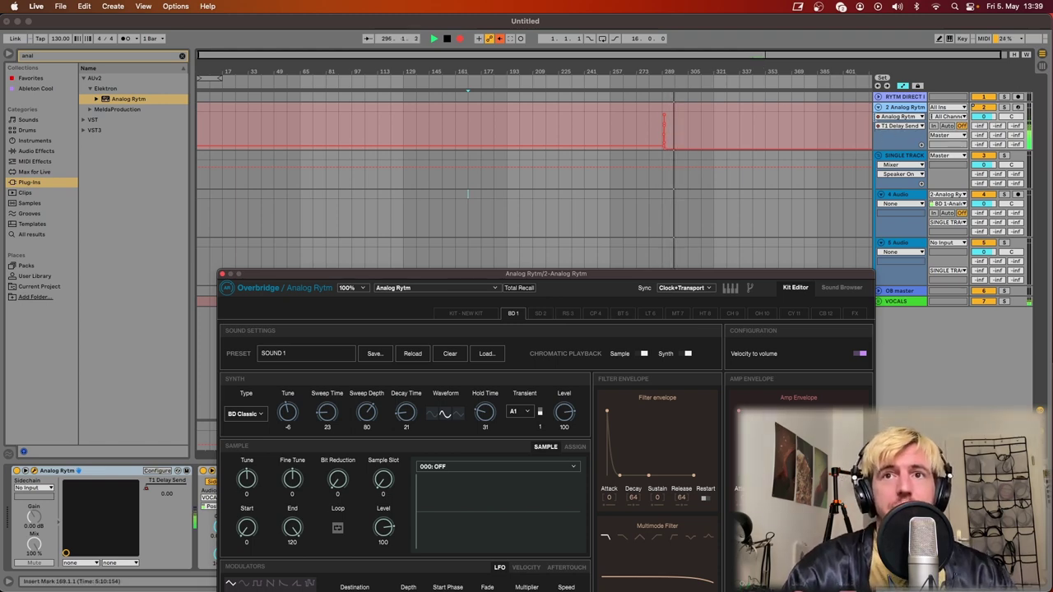
left_click(744, 122)
left_click_drag(223, 276, 211, 229)
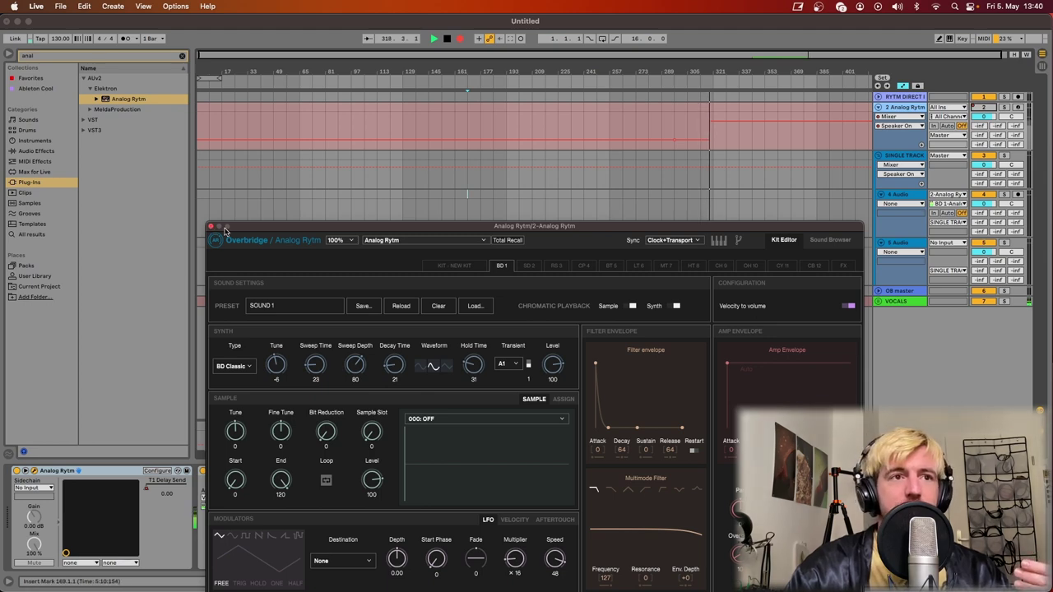
Close the Overbridge Analog Rytm window and hide the automation envelopes.
left_click(211, 227)
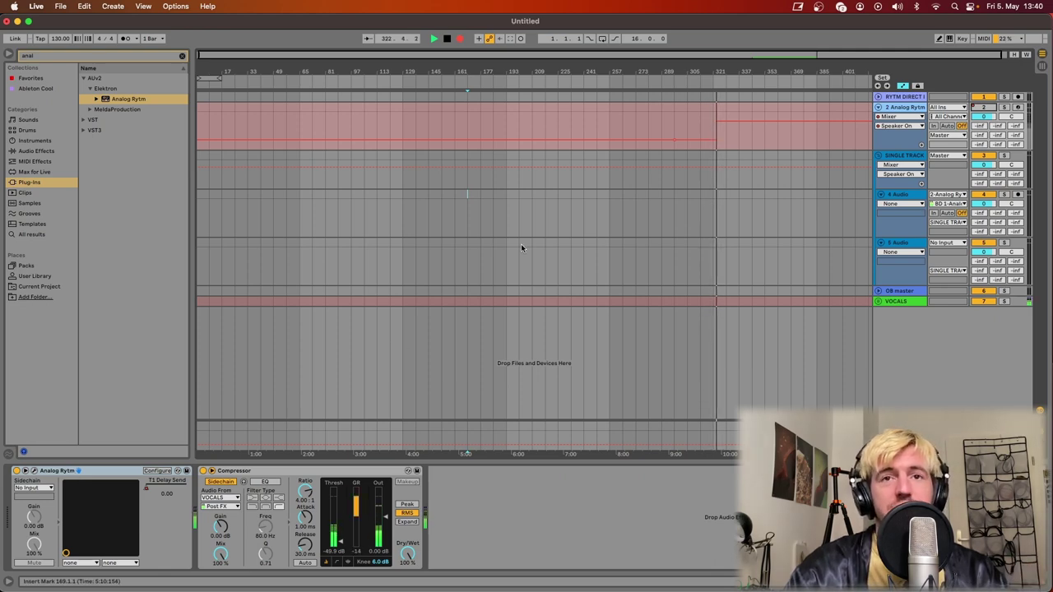
key("a")
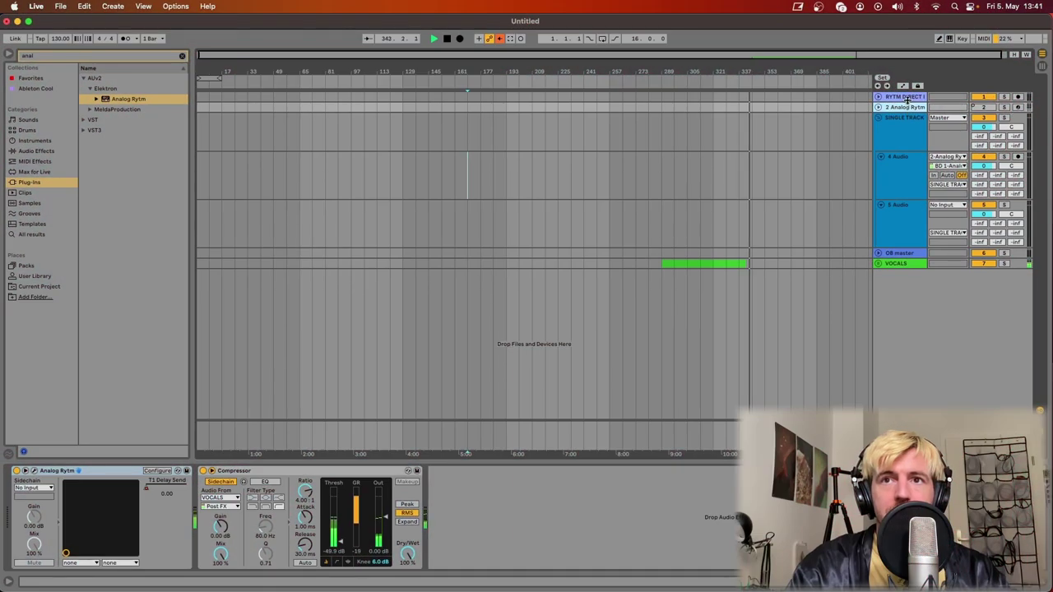
Keep RYTM DIRECT's input on Ext. In, channels 7/8.
left_click(902, 134)
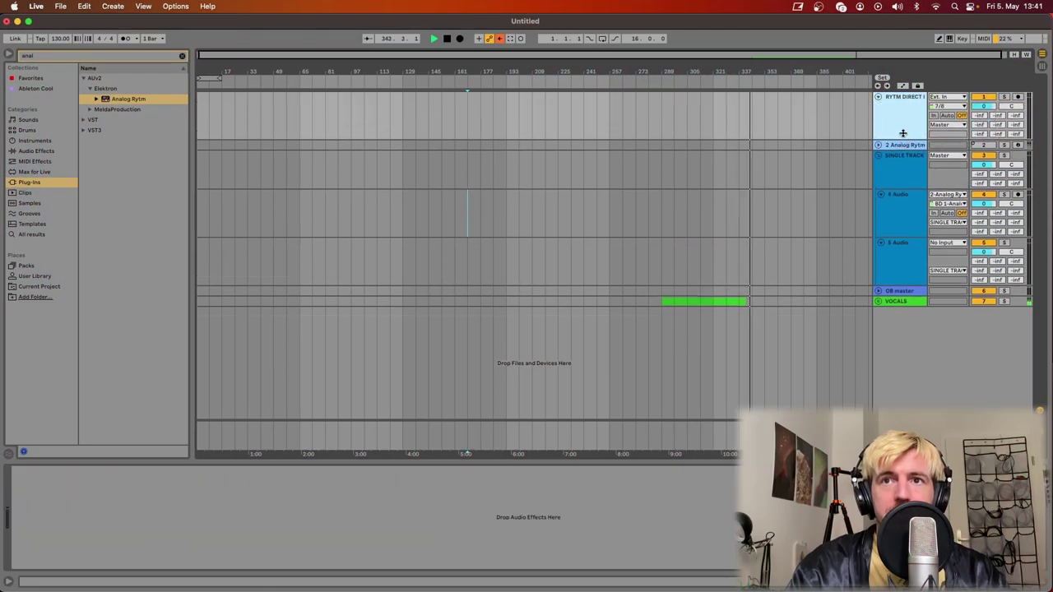
left_click(945, 97)
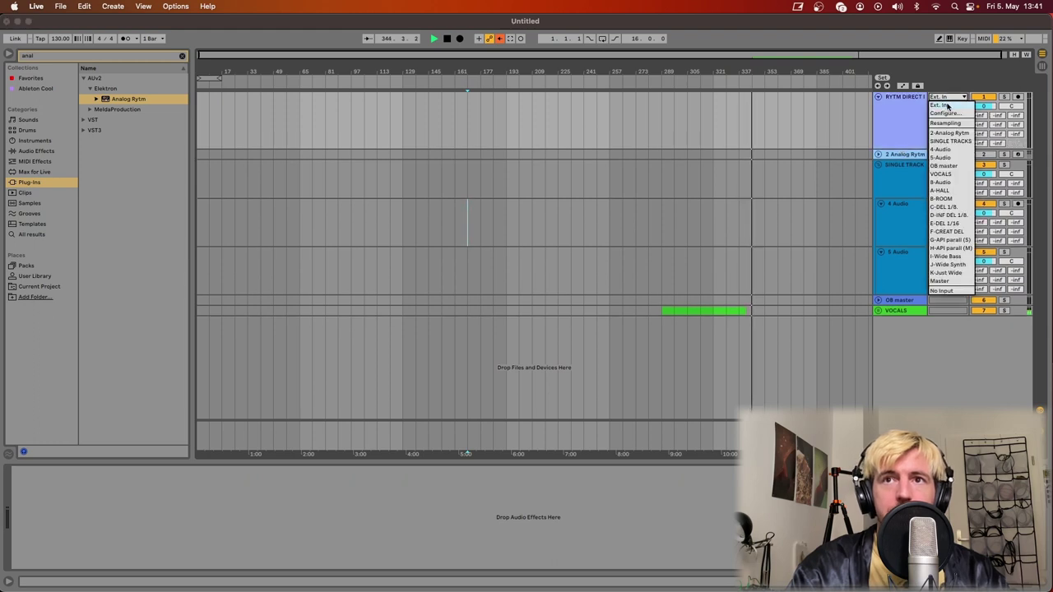
left_click(945, 105)
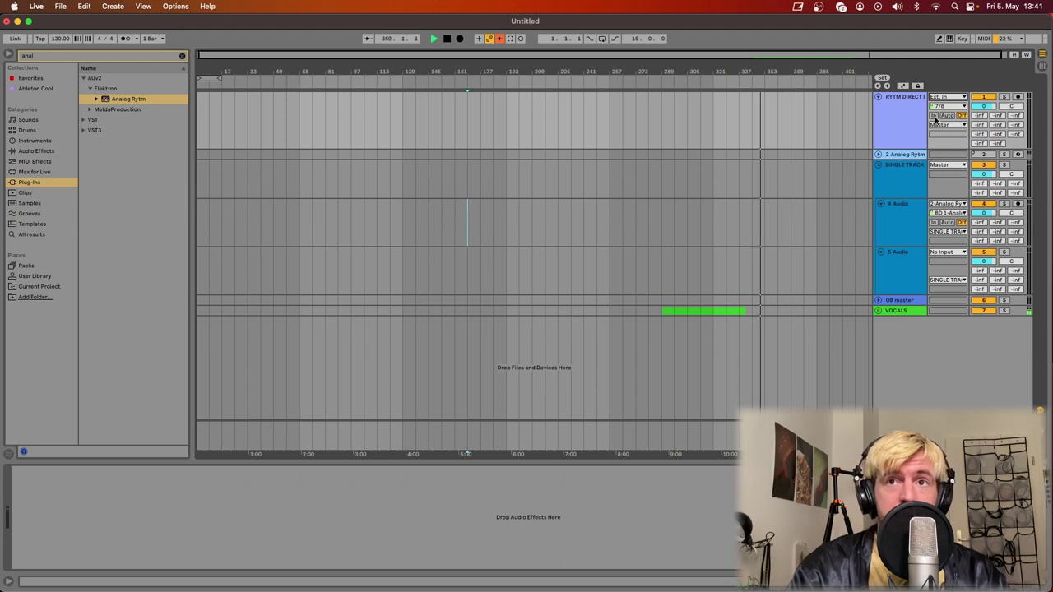
Set RYTM DIRECT's monitoring to In so its meter shows the Rytm signal.
left_click(934, 116)
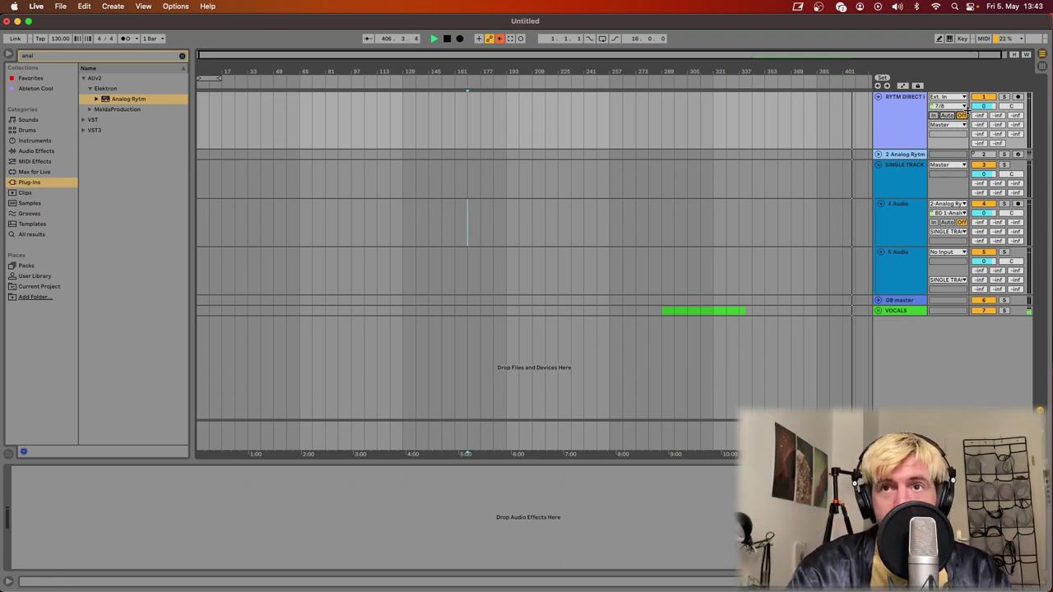
left_click(935, 116)
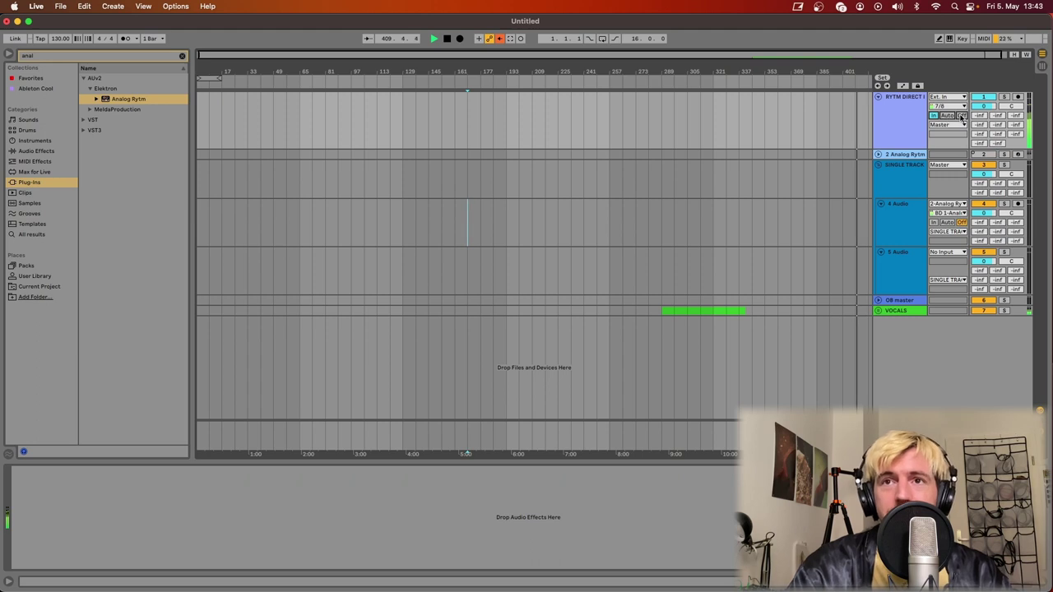
Switch RYTM DIRECT's monitoring Off, back to In, then Off again.
left_click(960, 116)
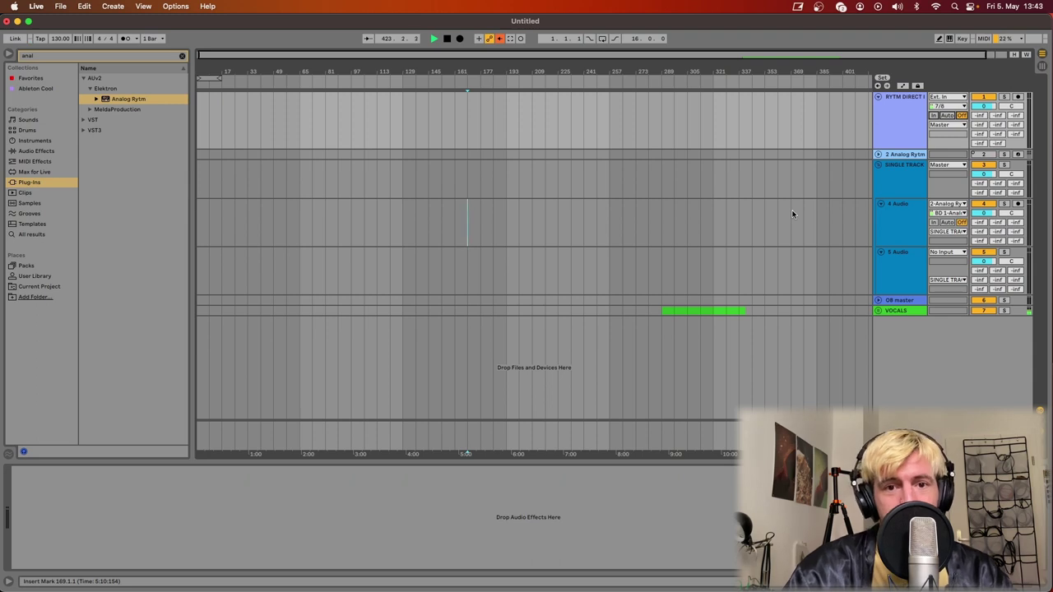
left_click(933, 115)
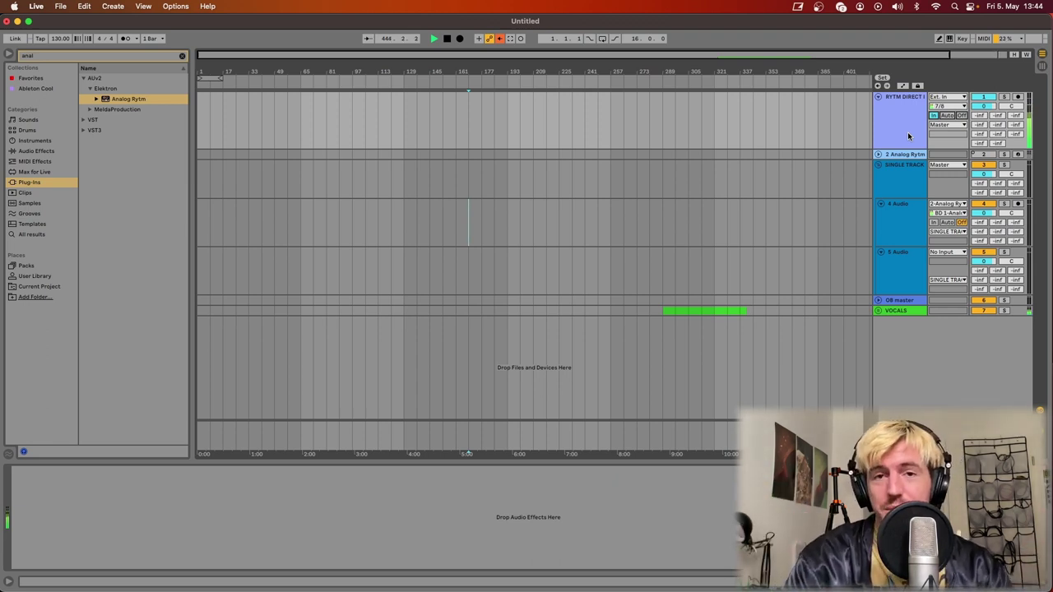
left_click(961, 115)
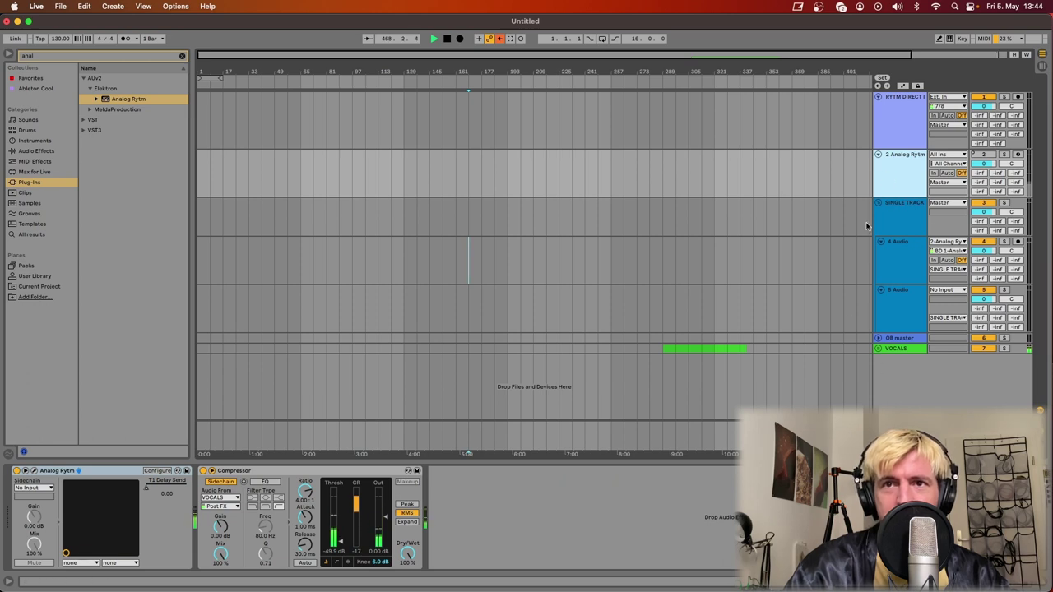
Stop playback and reselect the Analog Rytm track.
left_click(888, 138)
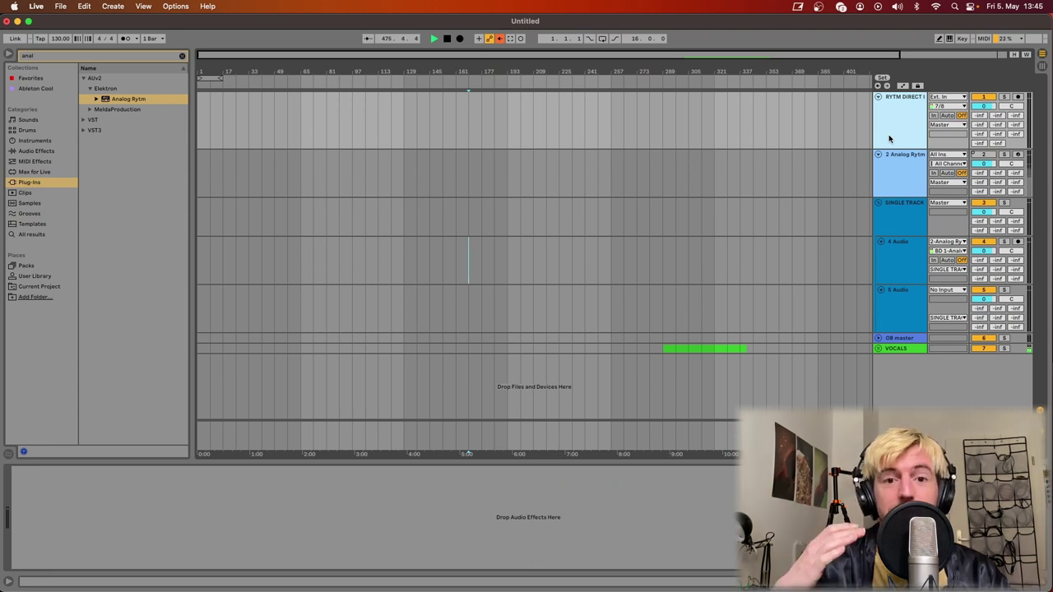
left_click(878, 169)
key("space")
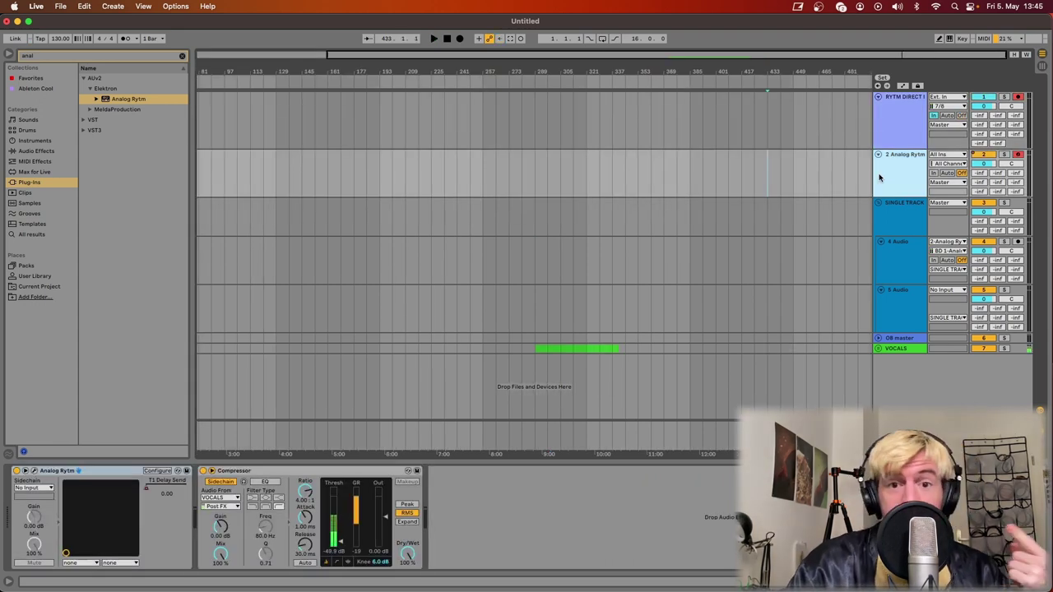
left_click(897, 123)
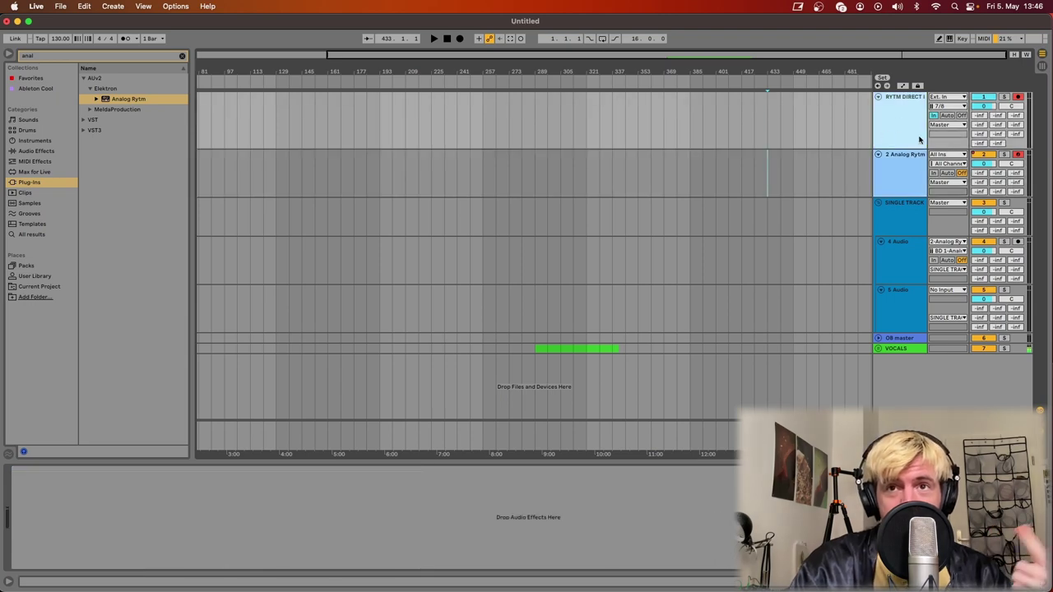
left_click(899, 177)
Insert a 3 Audio track fed from 2-Analog Rytm and arm it for recording.
right_click(899, 181)
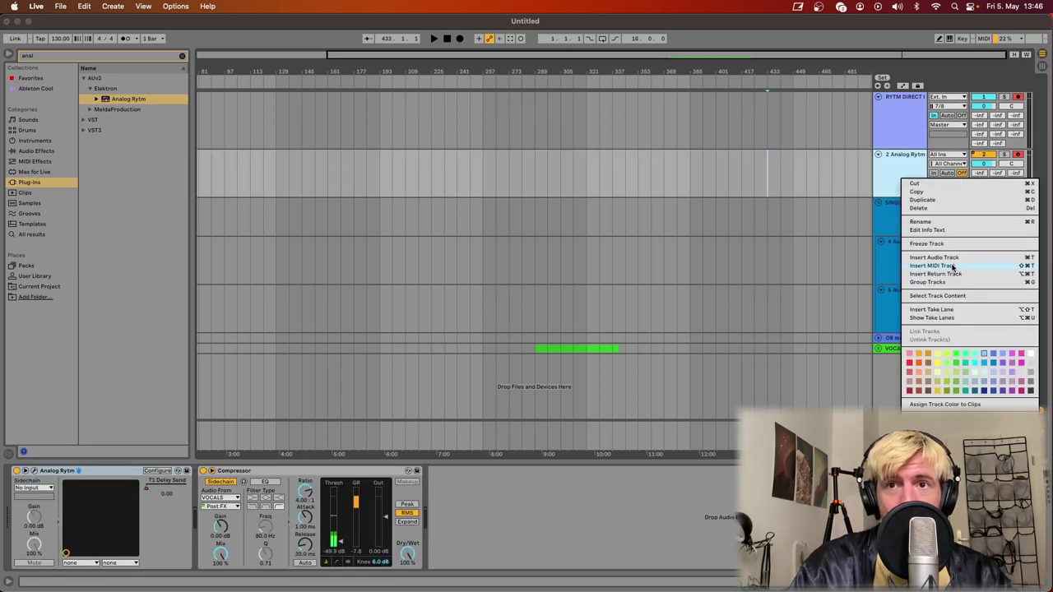
left_click(946, 260)
left_click(945, 203)
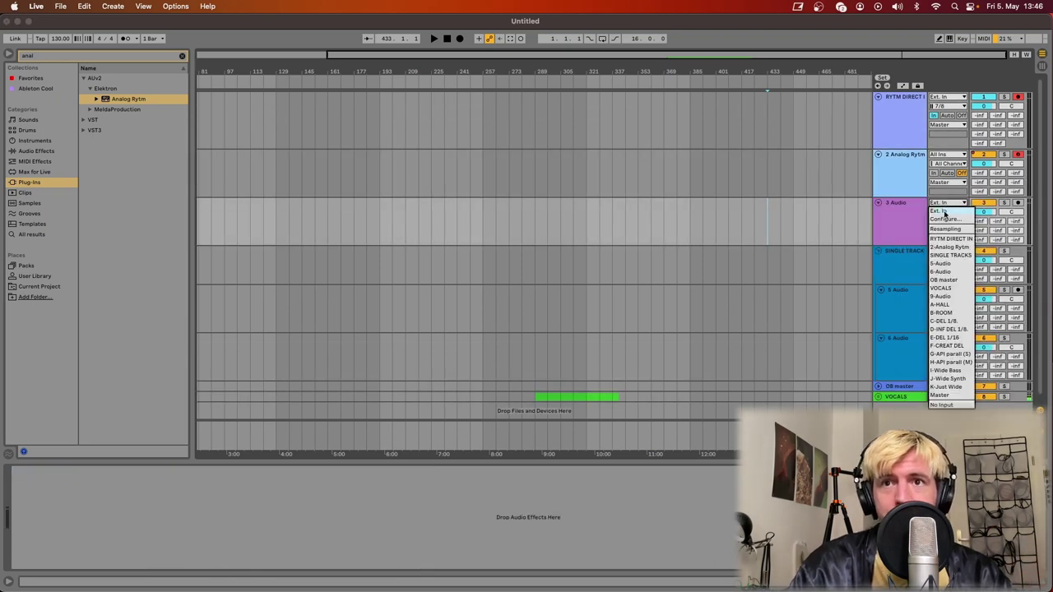
left_click(949, 246)
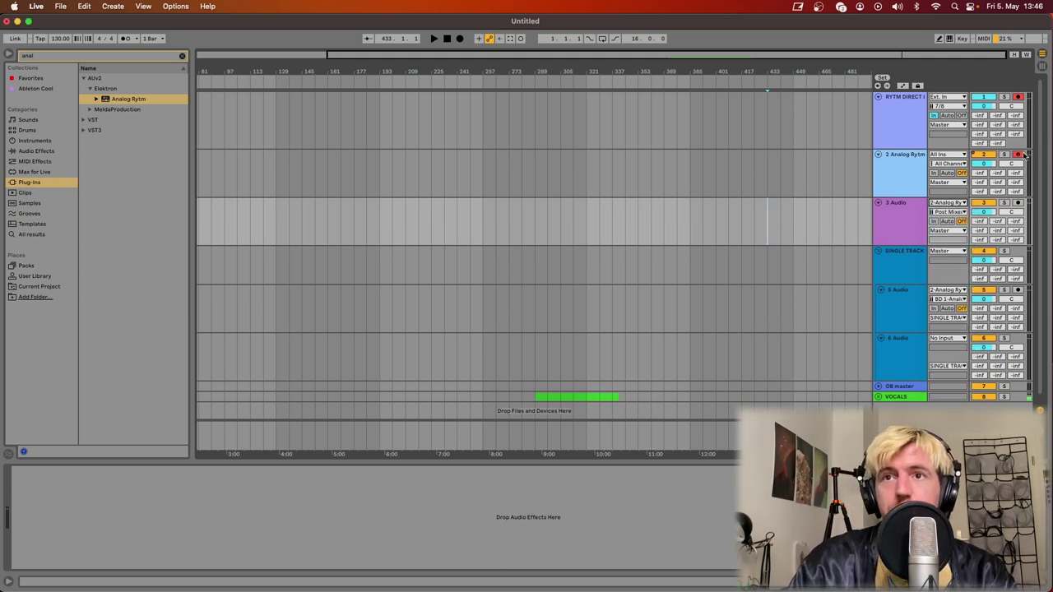
left_click(1017, 203)
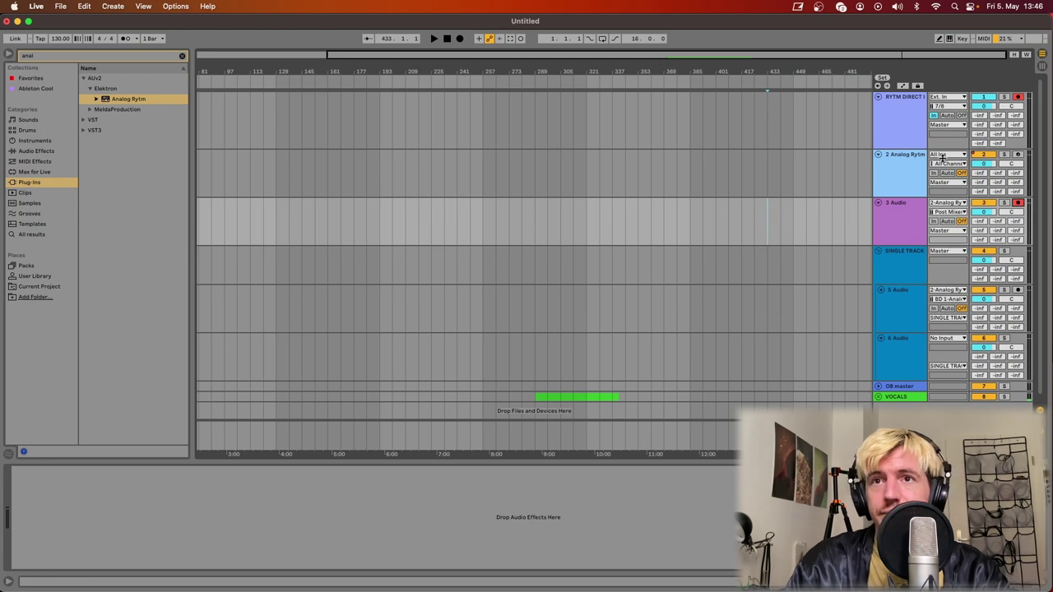
Record new clips on RYTM DIRECT and 3 Audio from bar 433, zooming in on the playhead.
key("F9")
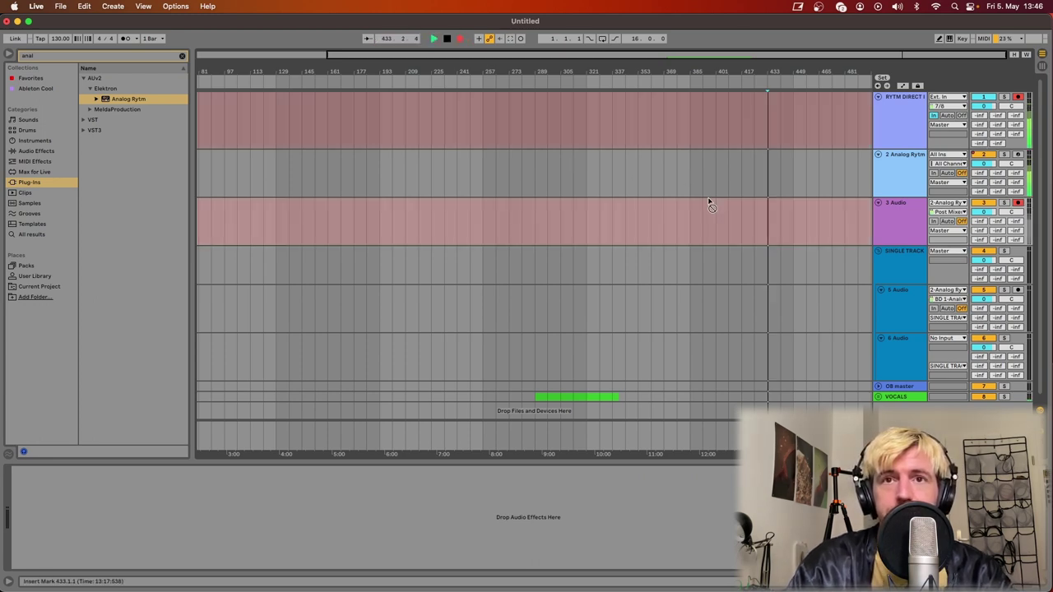
key("plus")
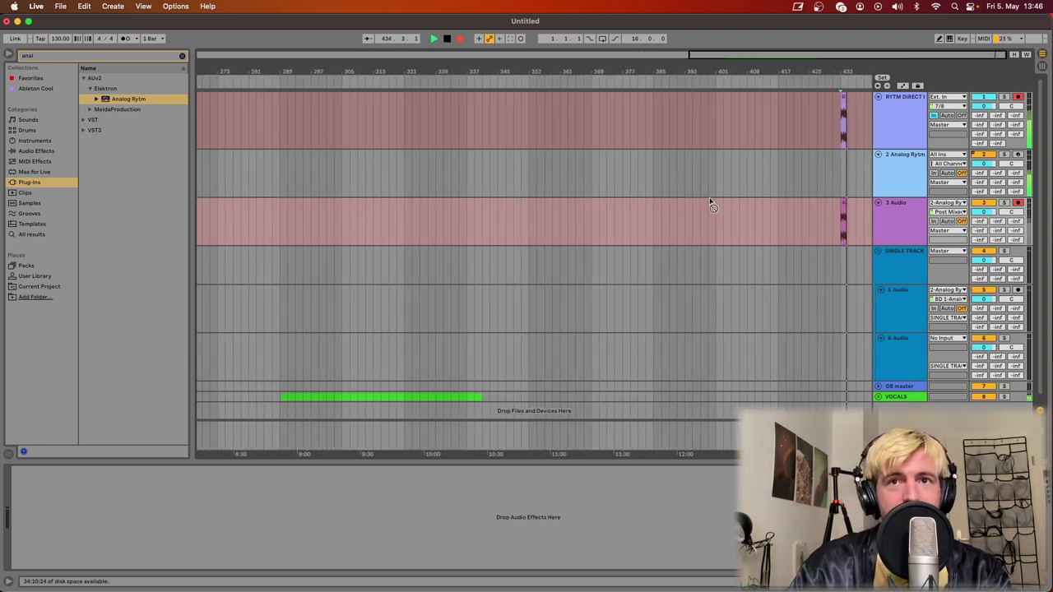
scroll(712, 206, "up", 5)
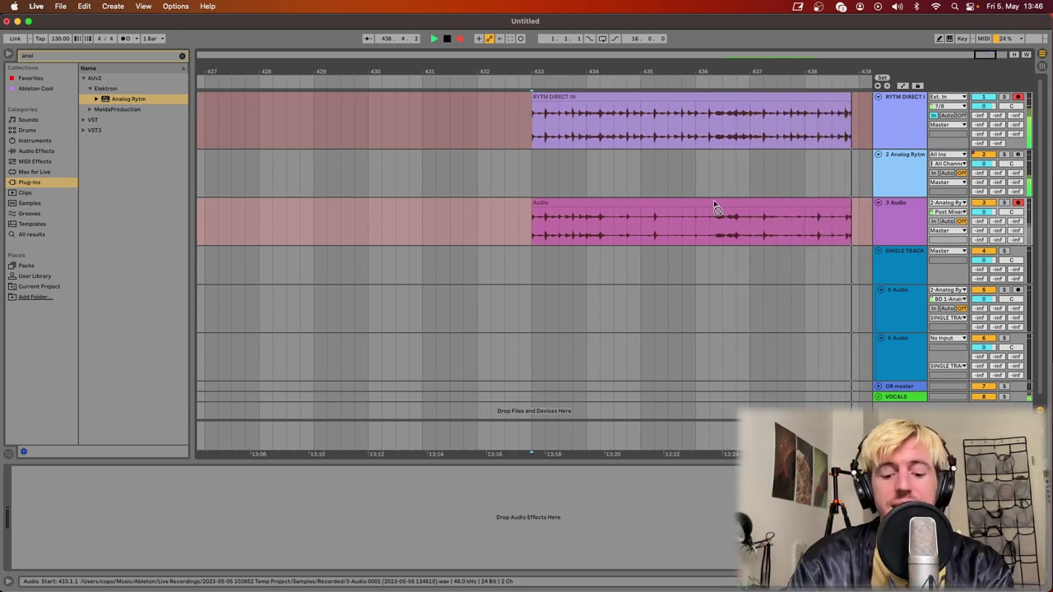
Stop recording and select the newly recorded RYTM DIRECT IN clip.
key("space")
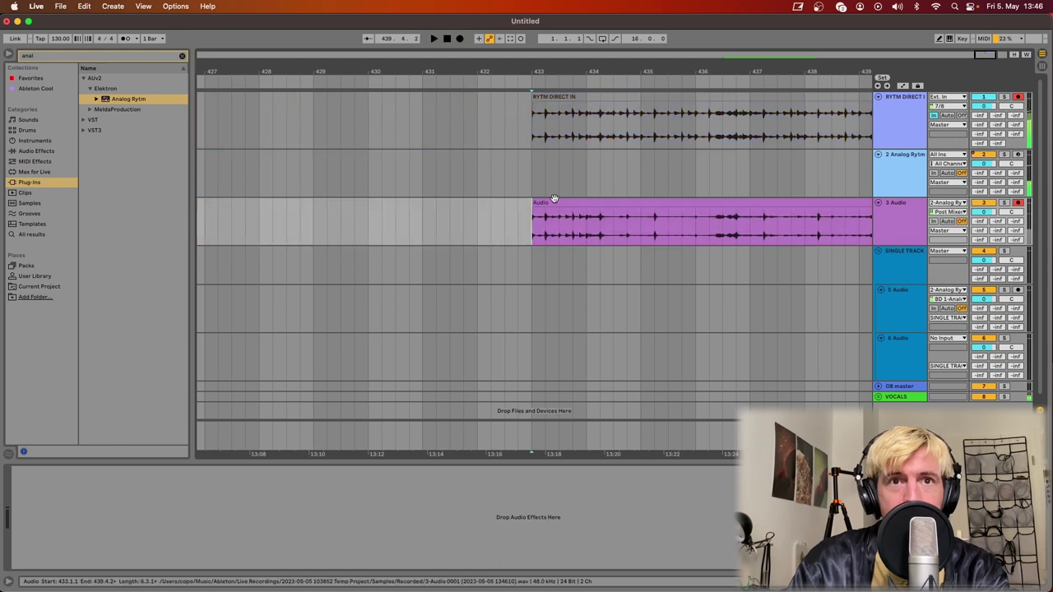
scroll(543, 205, "up", 5)
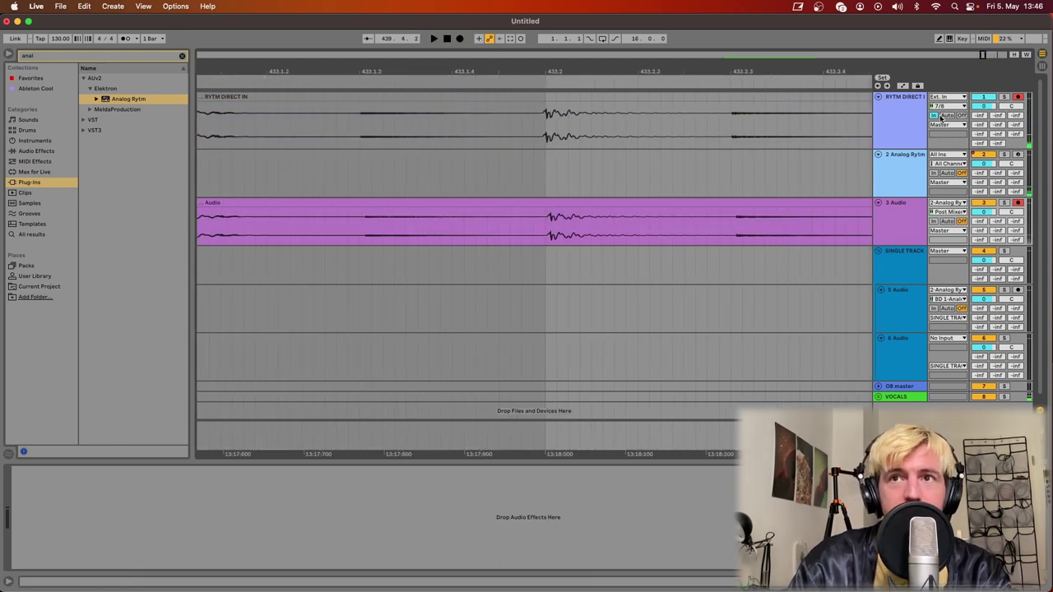
left_click(534, 142)
Zoom to millisecond scale on the bar 433 clip starts, showing 3 Audio's kick lagging RYTM DIRECT.
scroll(533, 160, "up", 5)
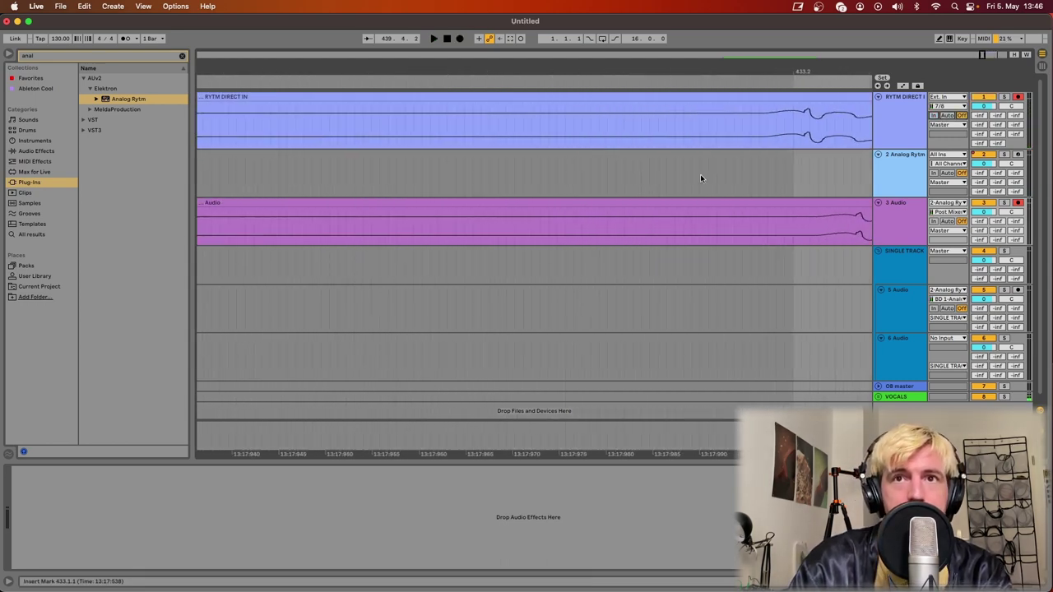
scroll(700, 176, "right", 5)
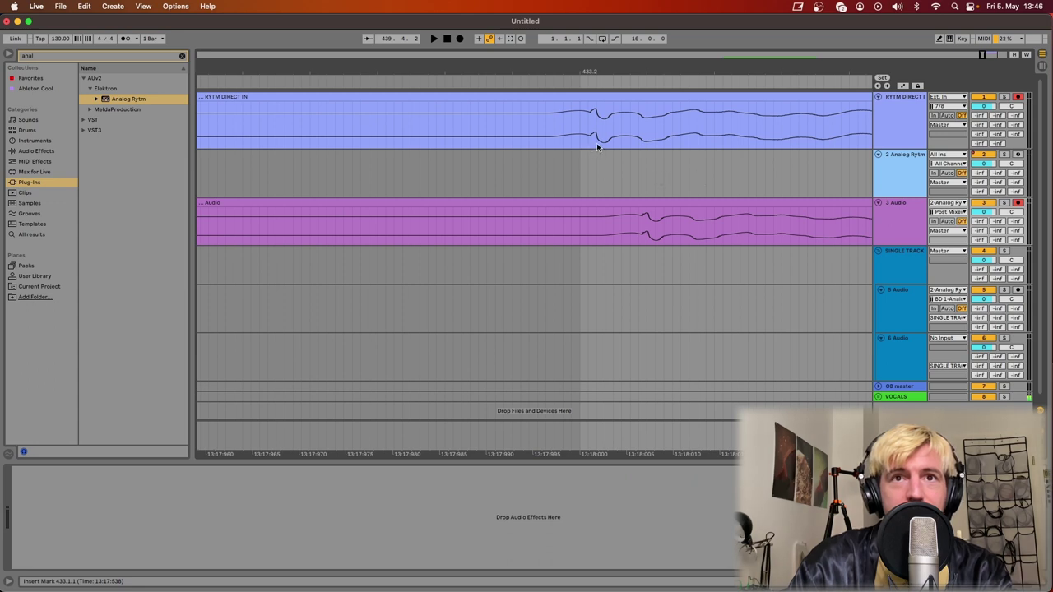
scroll(597, 143, "right", 8)
scroll(446, 147, "left", 5)
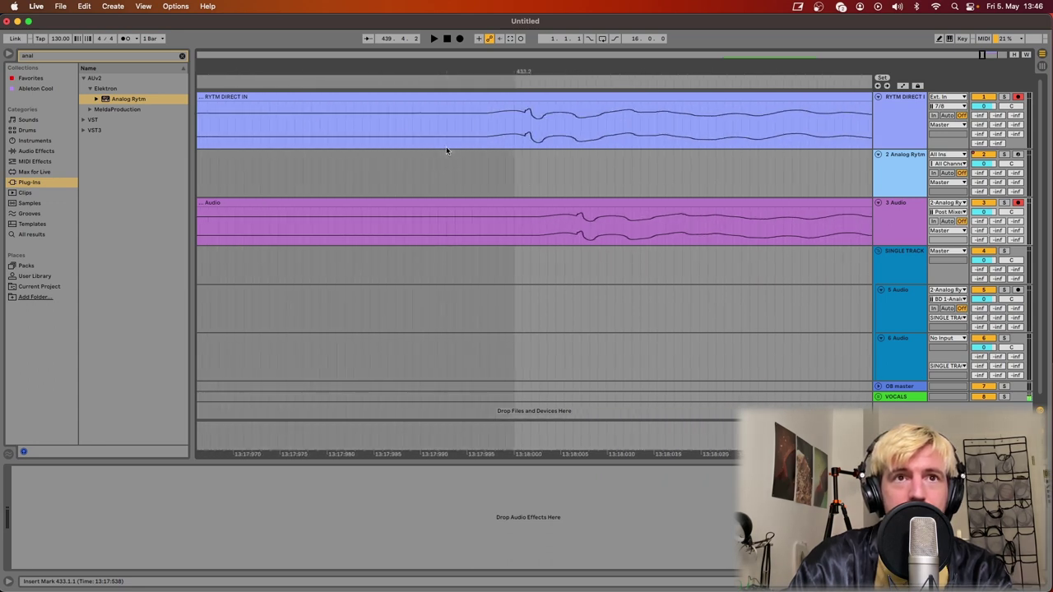
scroll(445, 147, "down", 4)
scroll(442, 150, "left", 5)
scroll(550, 129, "right", 1)
scroll(313, 128, "left", 7)
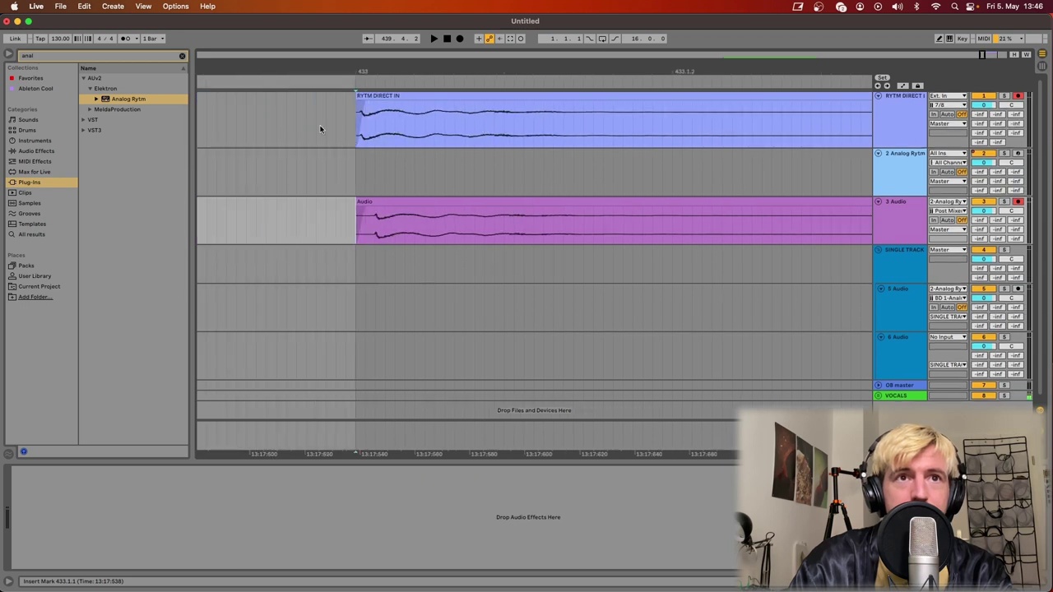
scroll(359, 125, "up", 5)
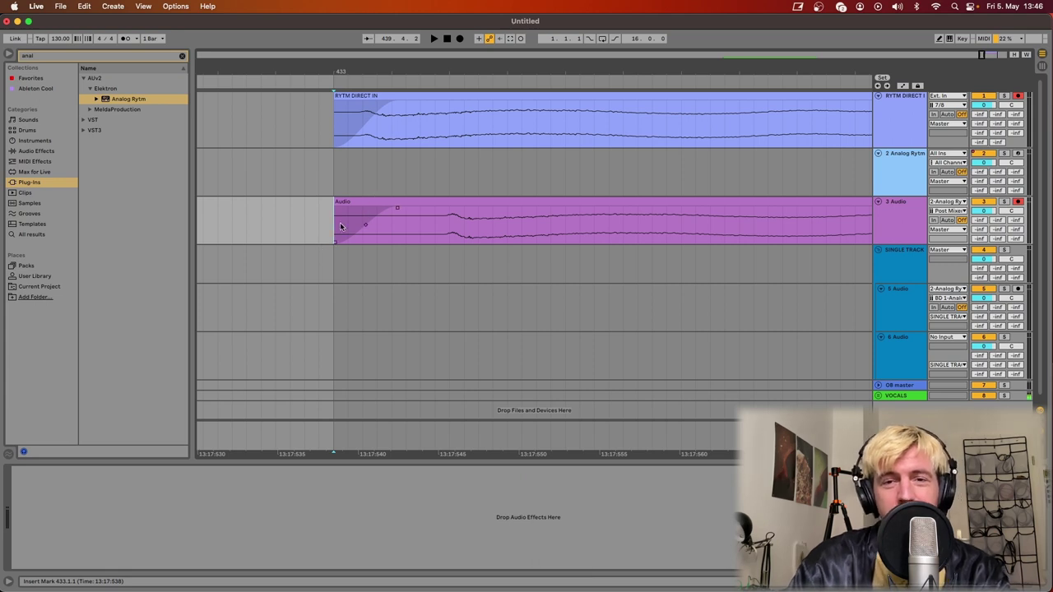
mouse_move(343, 222)
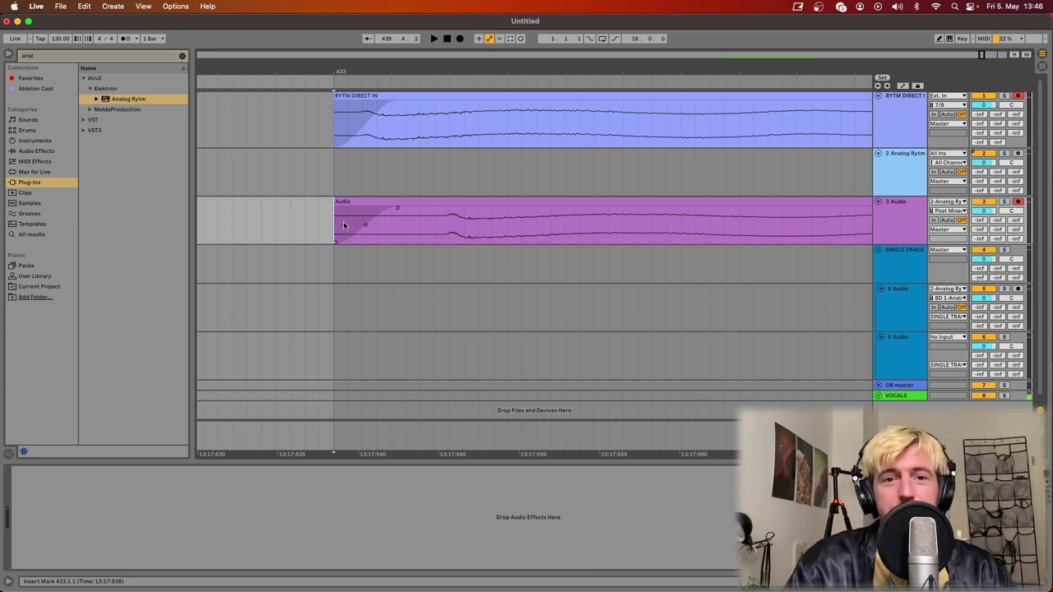